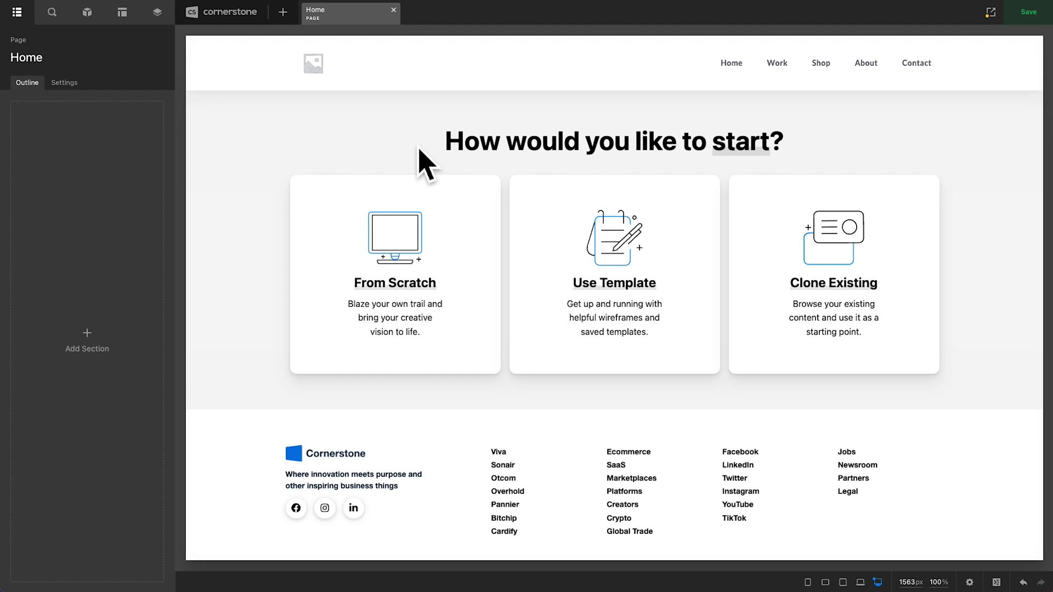
Start the Home page from scratch, adding a blank Section 1
{"action": "left_click", "coordinate": [384, 251]}
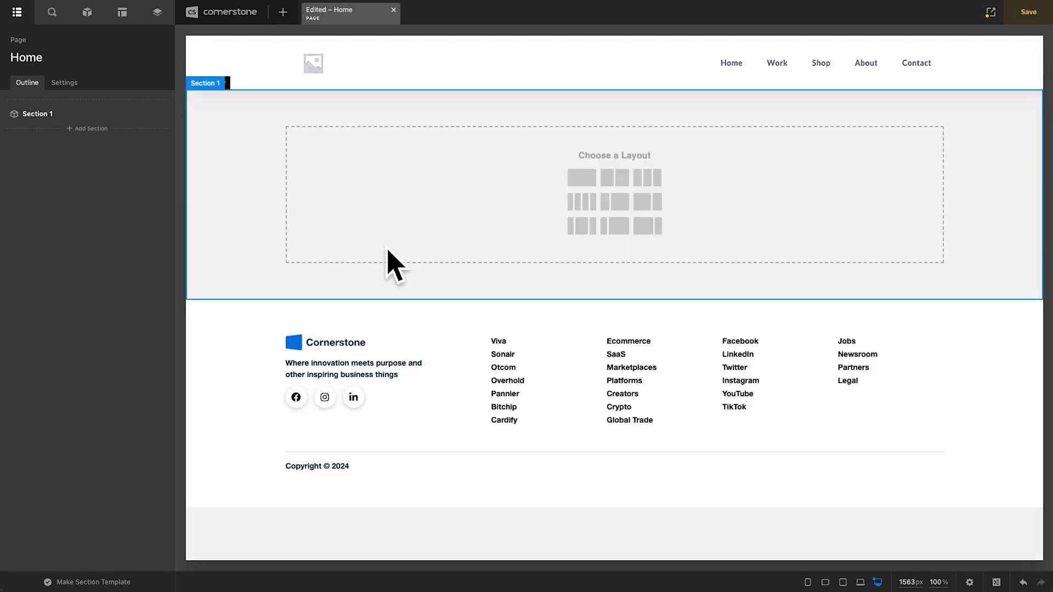
Choose a three-column layout and give Column 1 a white background
{"action": "left_click", "coordinate": [649, 177]}
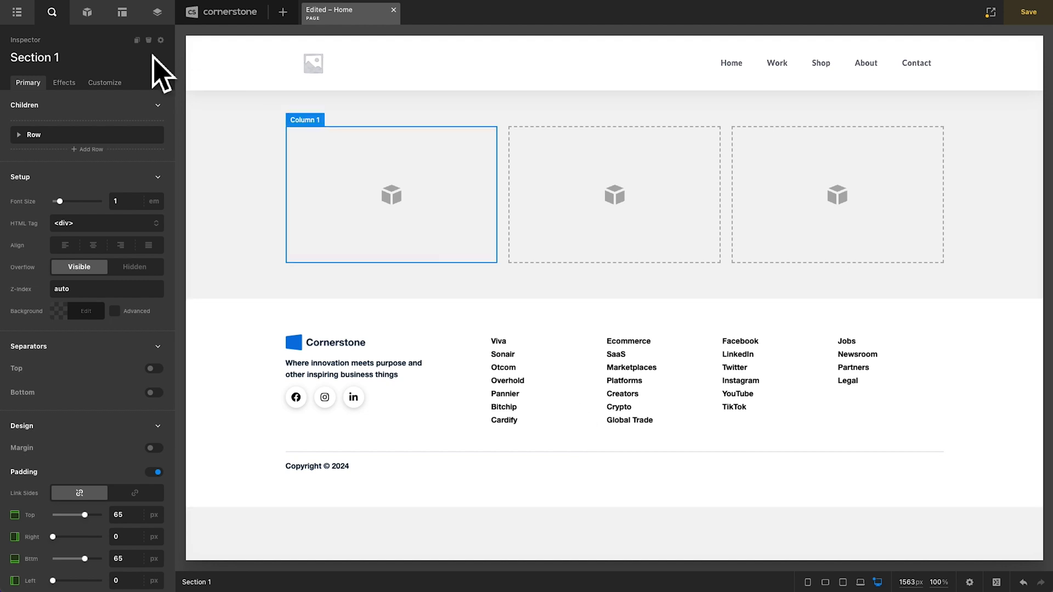
{"action": "left_click", "coordinate": [91, 16]}
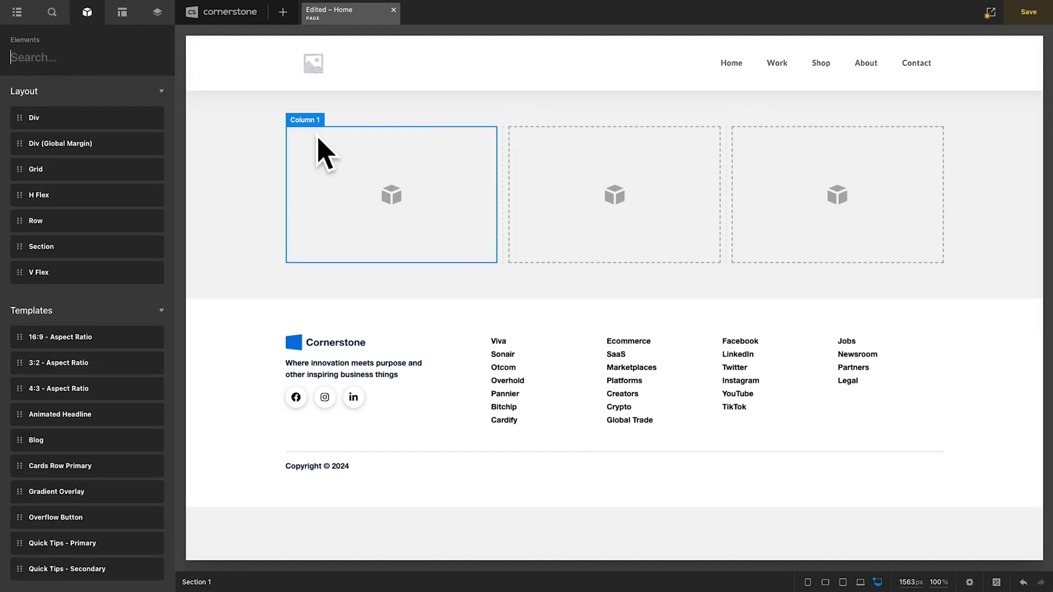
{"action": "left_click", "coordinate": [321, 174]}
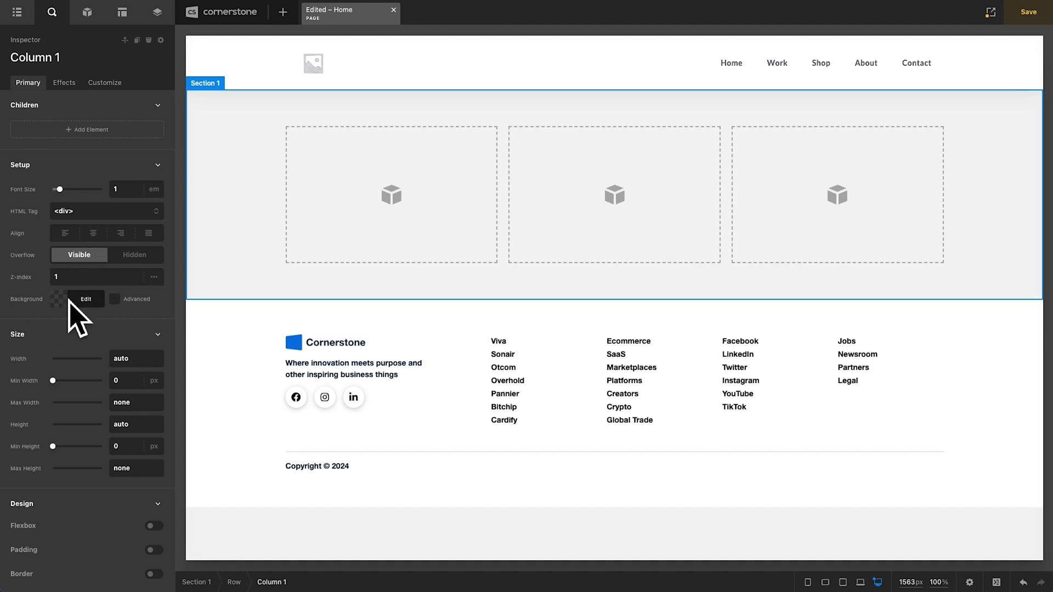
{"action": "left_click", "coordinate": [74, 300]}
{"action": "left_click_drag", "start_coordinate": [132, 189], "coordinate": [60, 121]}
{"action": "left_click", "coordinate": [70, 301]}
{"action": "scroll", "coordinate": [71, 312], "scroll_direction": "down", "scroll_amount": 4}
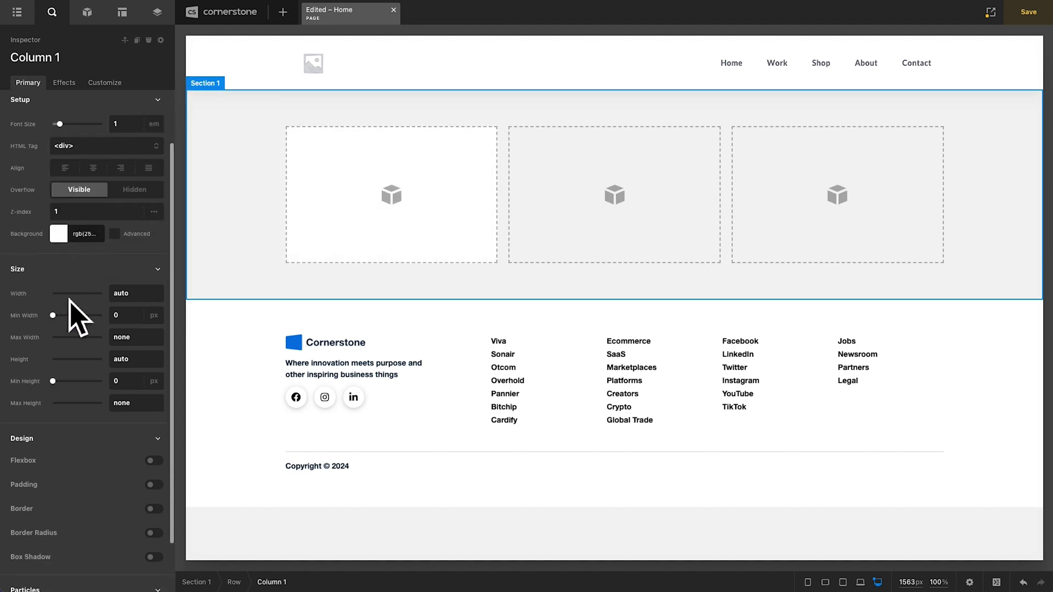
Give Column 1 3 em padding, linked on all sides
{"action": "left_click", "coordinate": [154, 424]}
{"action": "left_click", "coordinate": [137, 467]}
{"action": "type", "text": "3em"}
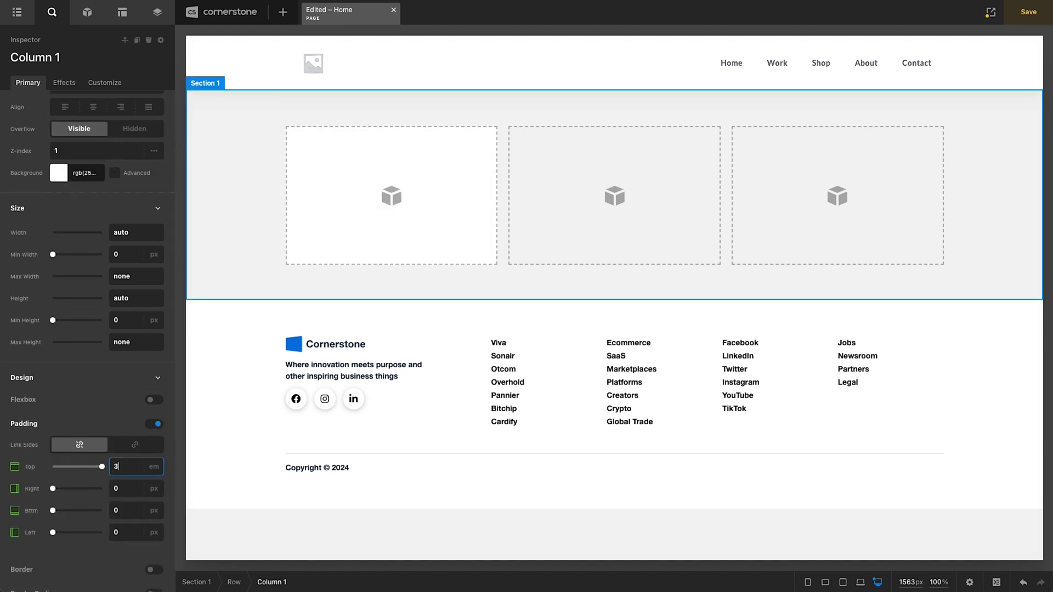
{"action": "left_click", "coordinate": [134, 445]}
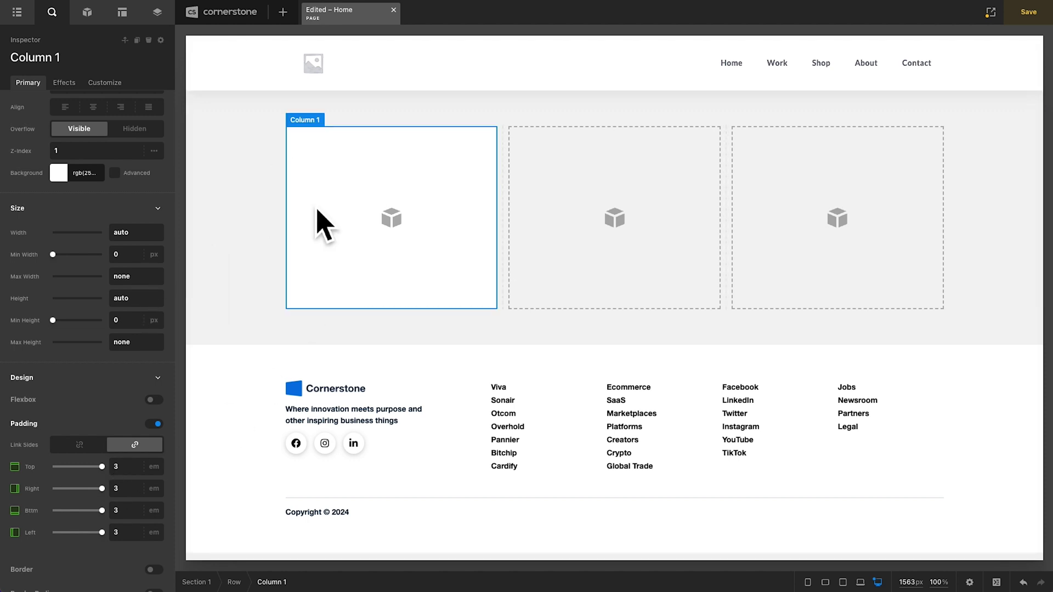
Add a Headline to Column 1 with 2 em size and bold weight
{"action": "left_click", "coordinate": [91, 17]}
{"action": "type", "text": "head"}
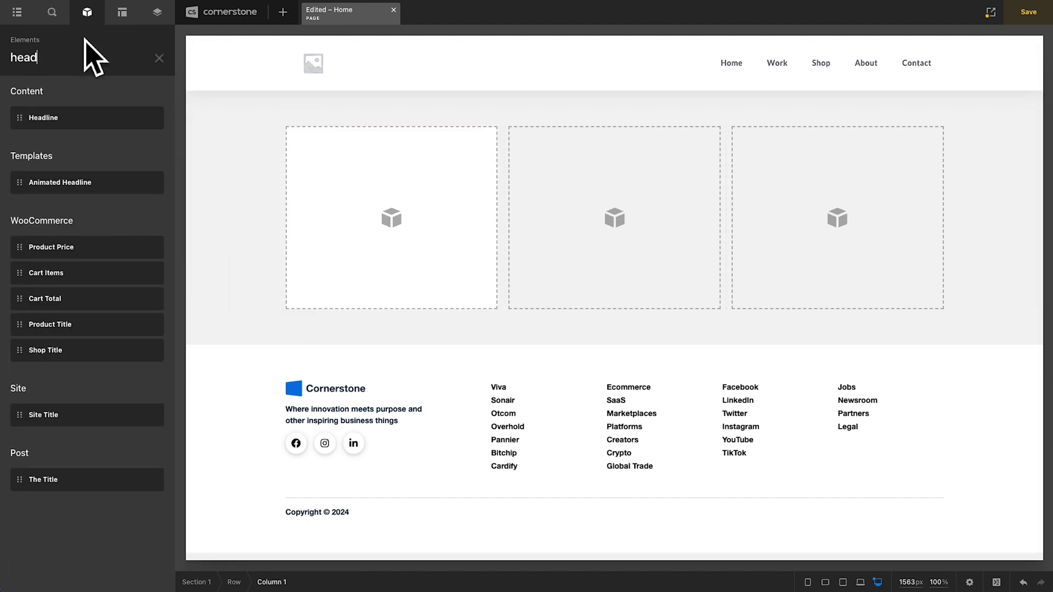
{"action": "left_click_drag", "start_coordinate": [49, 111], "coordinate": [360, 200]}
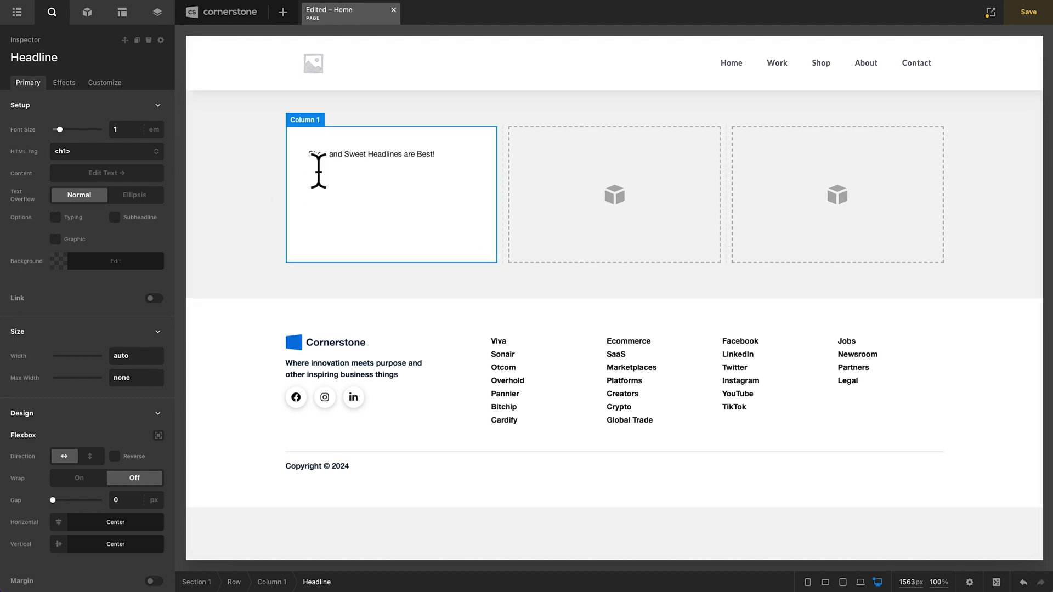
{"action": "scroll", "coordinate": [113, 207], "scroll_direction": "down", "scroll_amount": 10}
{"action": "left_click", "coordinate": [118, 491]}
{"action": "type", "text": "2"}
{"action": "left_click", "coordinate": [107, 447]}
{"action": "left_click", "coordinate": [90, 502]}
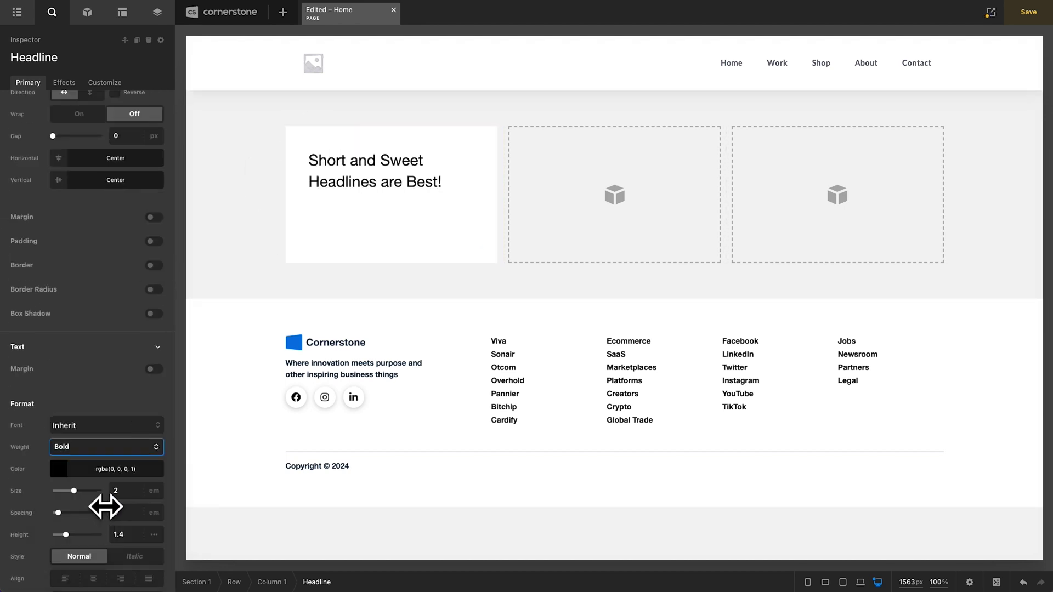
Add a Text block and a Learn More button below the headline
{"action": "left_click", "coordinate": [88, 16]}
{"action": "type", "text": "text"}
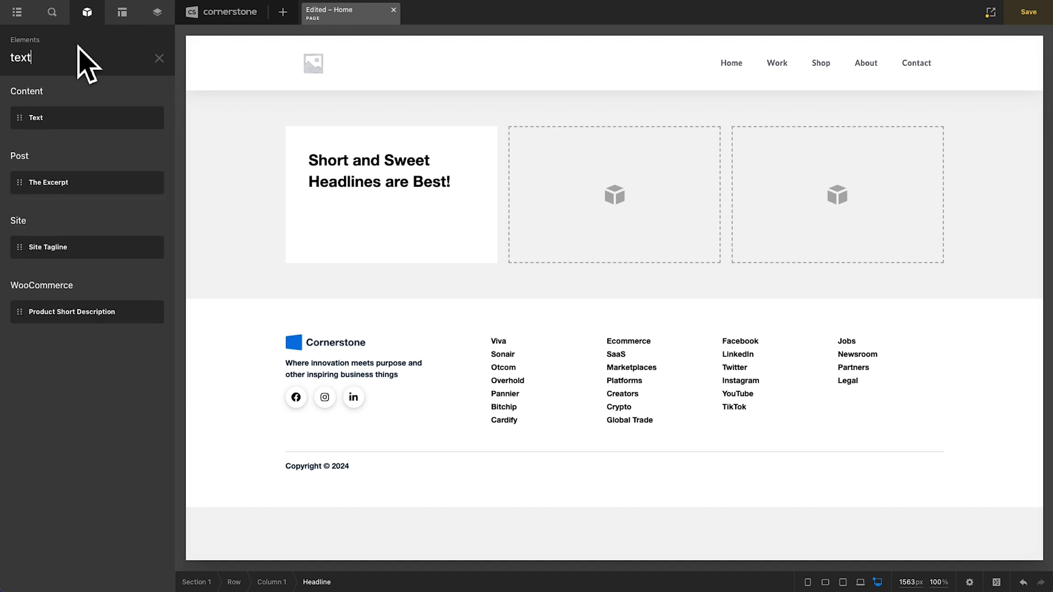
{"action": "left_click_drag", "start_coordinate": [49, 118], "coordinate": [378, 239]}
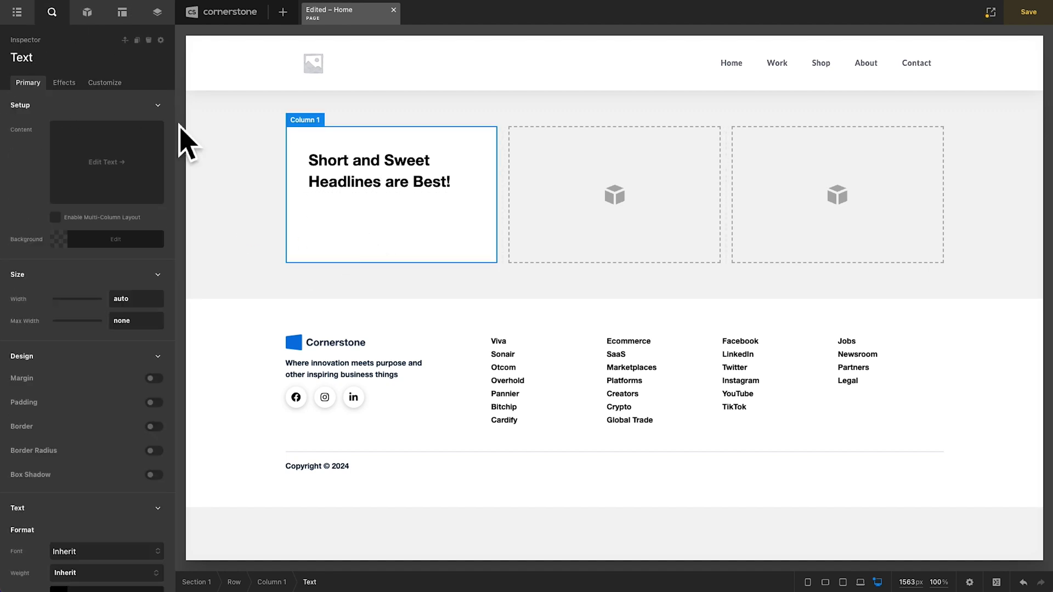
{"action": "left_click", "coordinate": [86, 11]}
{"action": "type", "text": "button"}
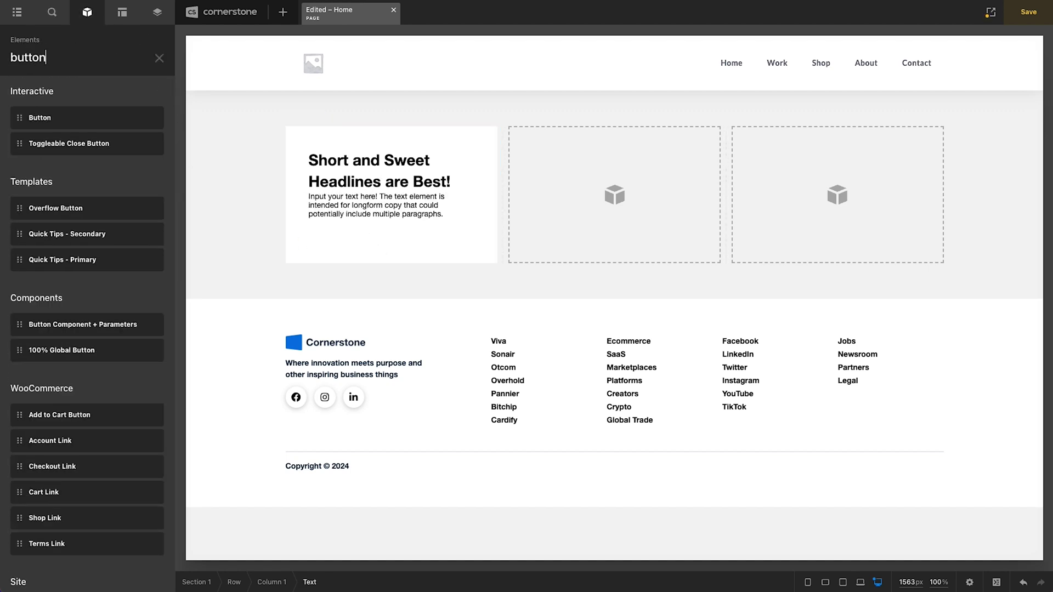
{"action": "left_click_drag", "start_coordinate": [83, 122], "coordinate": [345, 257]}
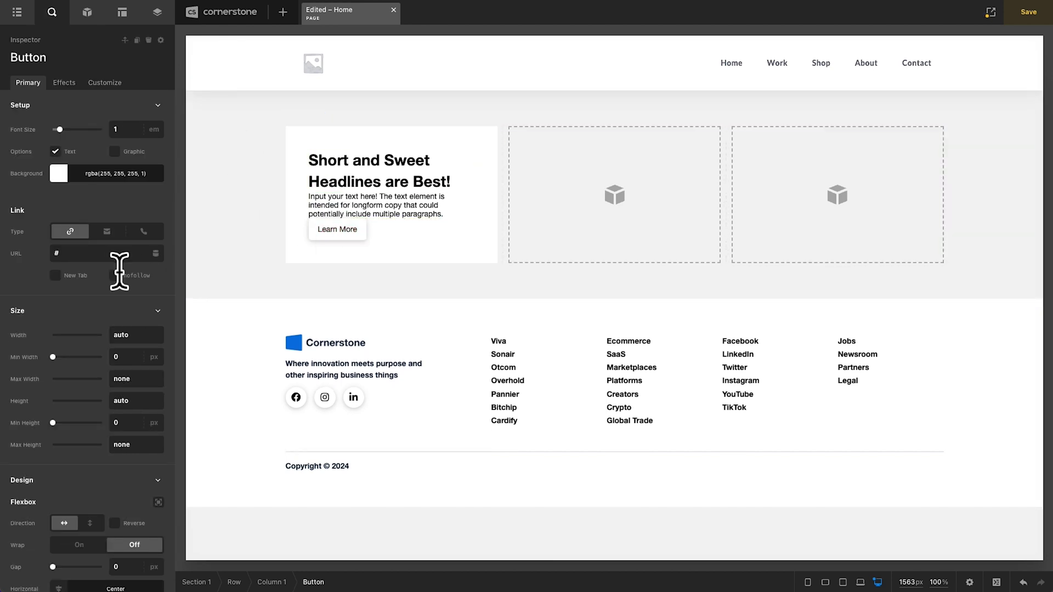
Copy Column 1's card into Column 2 and give its headline a 1 em bottom margin
{"action": "left_click", "coordinate": [311, 248]}
{"action": "left_click", "coordinate": [540, 235]}
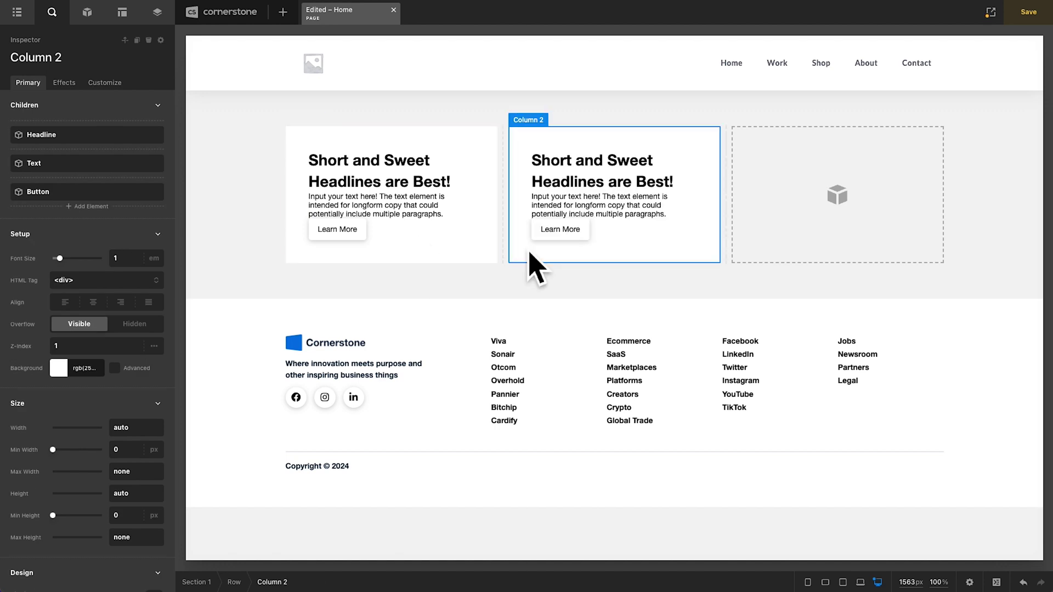
{"action": "left_click", "coordinate": [562, 178]}
{"action": "scroll", "coordinate": [159, 365], "scroll_direction": "down", "scroll_amount": 10}
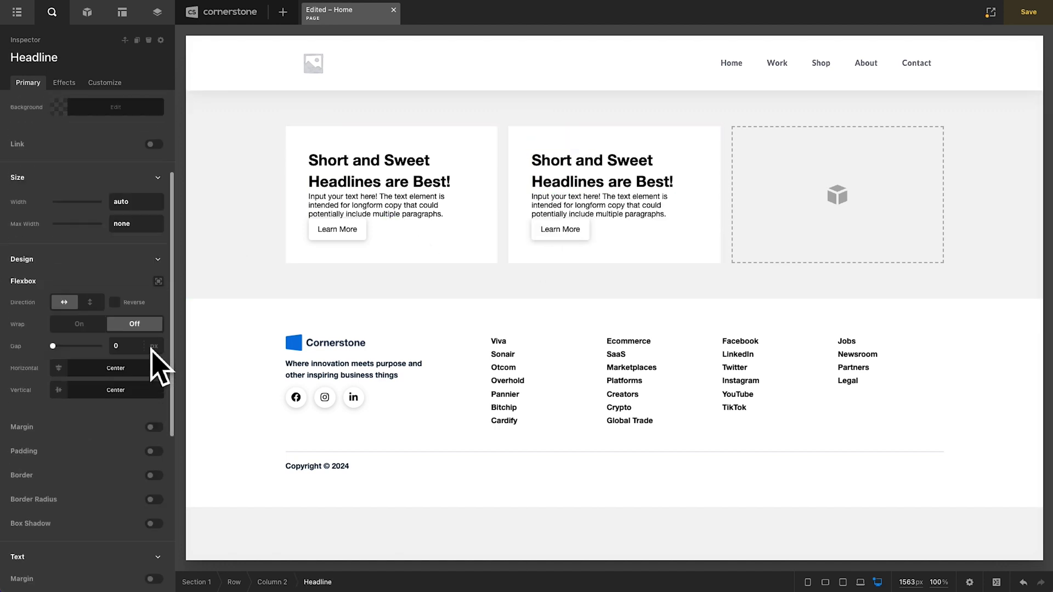
{"action": "left_click", "coordinate": [154, 352]}
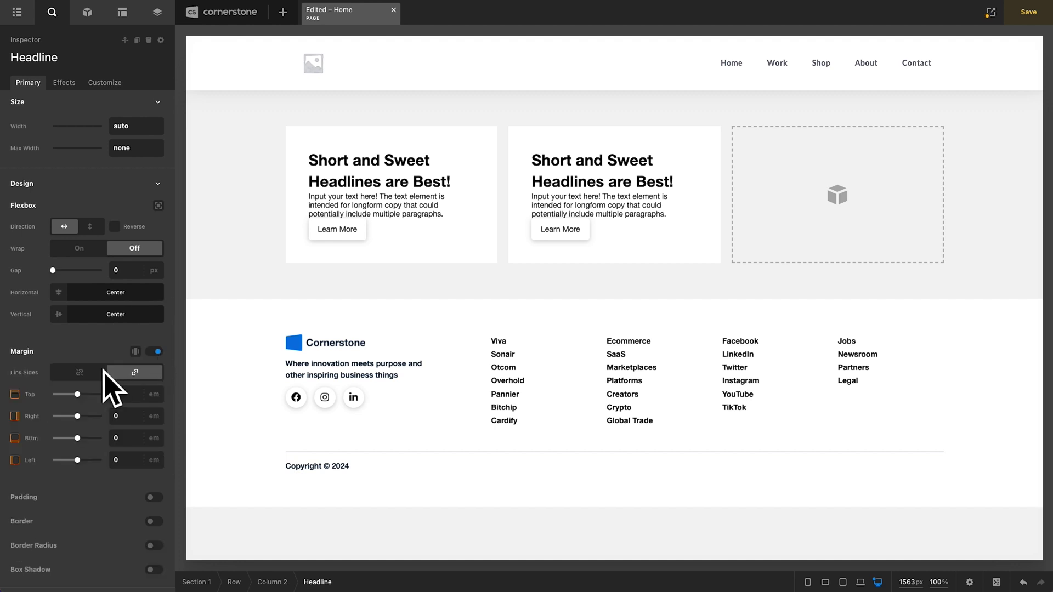
{"action": "left_click", "coordinate": [130, 439]}
{"action": "type", "text": "1"}
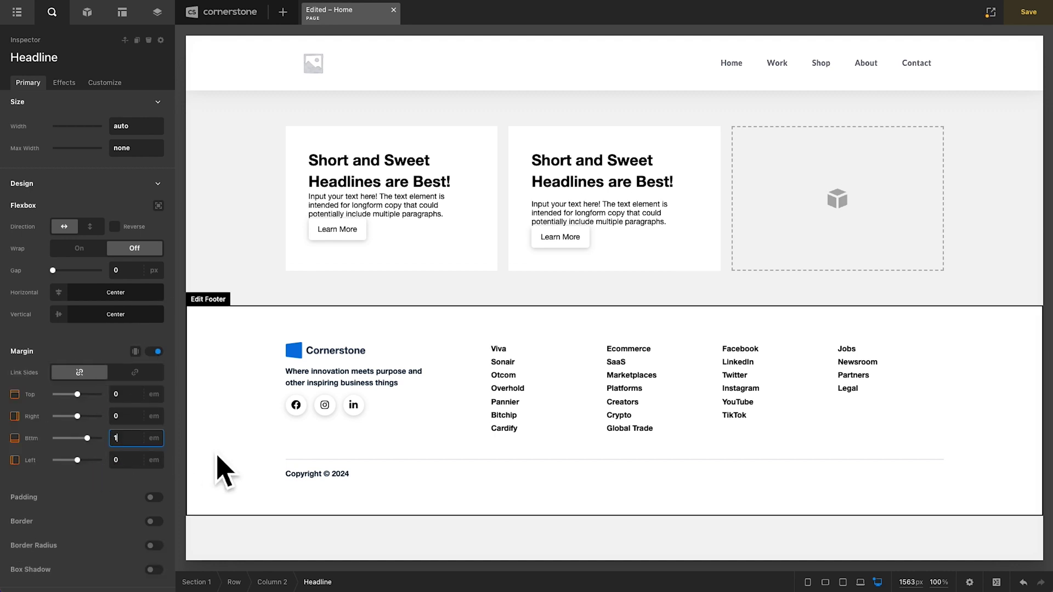
Give Column 2's body text a 1 em bottom margin
{"action": "left_click", "coordinate": [560, 222]}
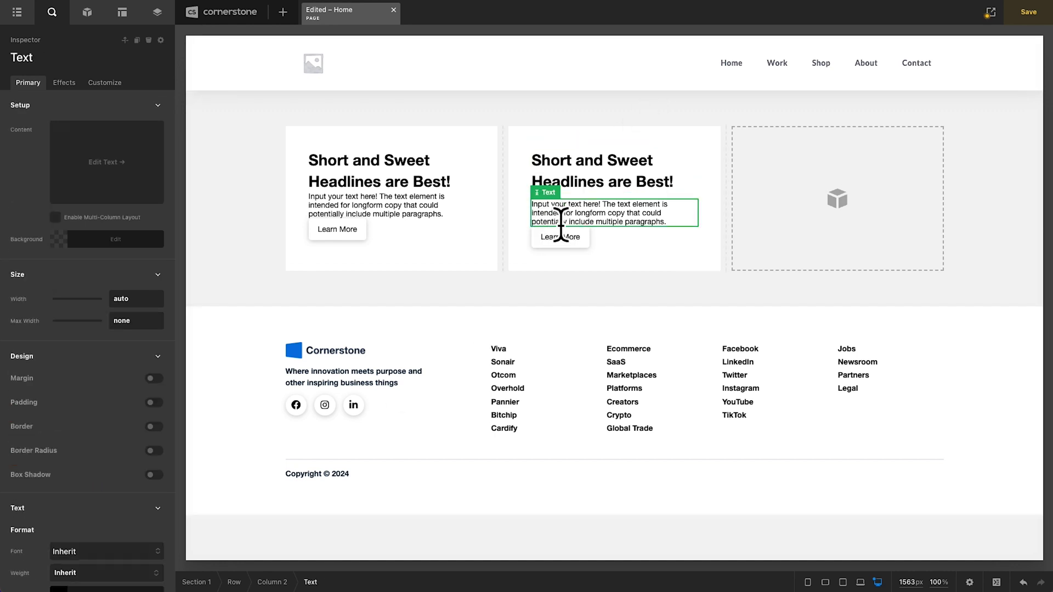
{"action": "scroll", "coordinate": [93, 230], "scroll_direction": "down", "scroll_amount": 2}
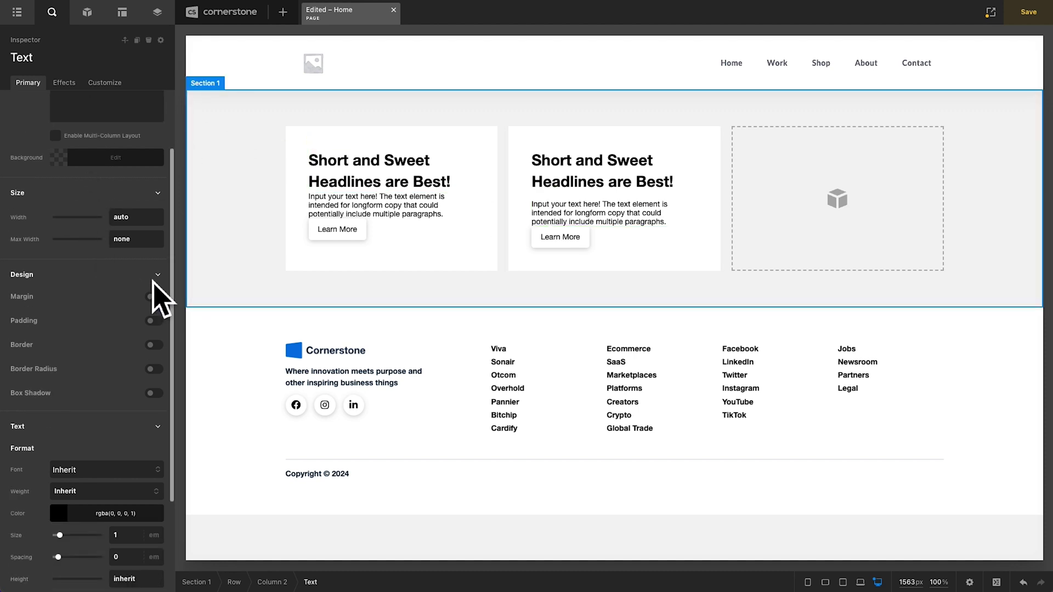
{"action": "left_click", "coordinate": [153, 297]}
{"action": "double_click", "coordinate": [123, 383]}
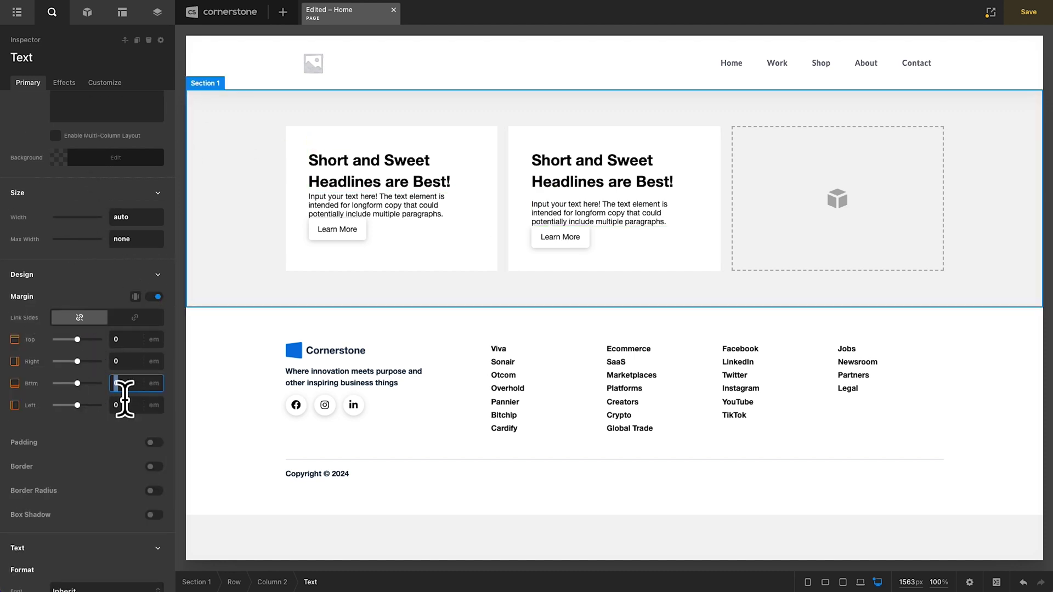
{"action": "type", "text": "1"}
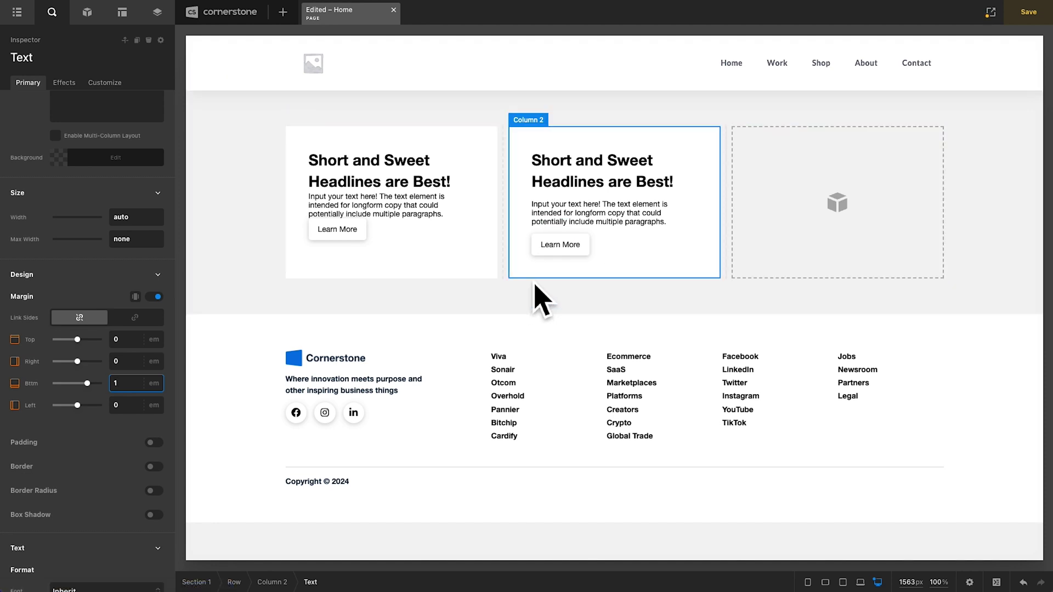
{"action": "left_click", "coordinate": [535, 280]}
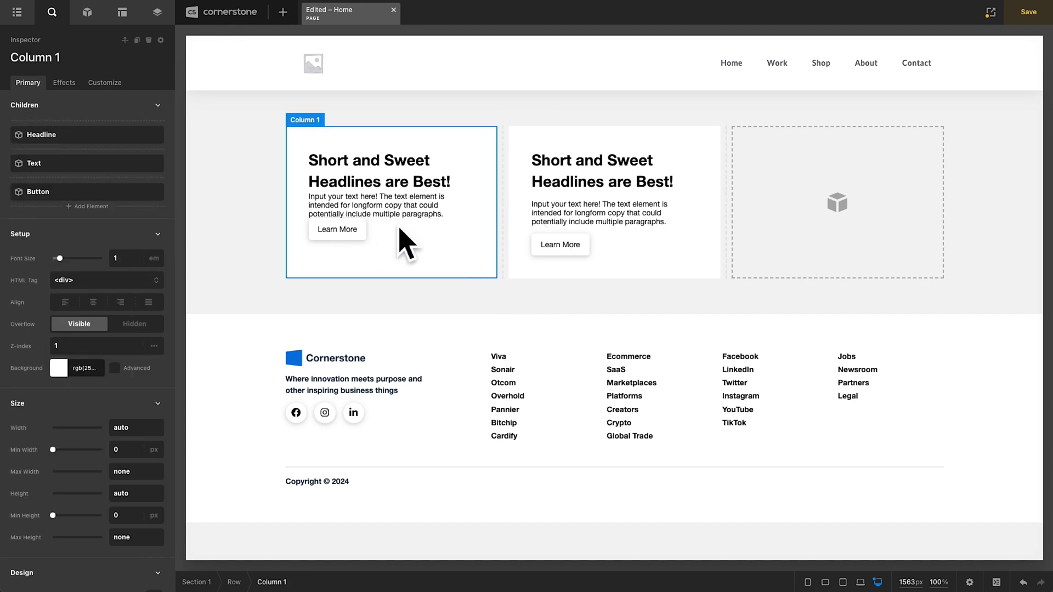
{"action": "left_click", "coordinate": [791, 255]}
Paste the card into Column 3 and give it a flexbox layout with a 5 em gap
{"action": "key", "text": "ctrl+v"}
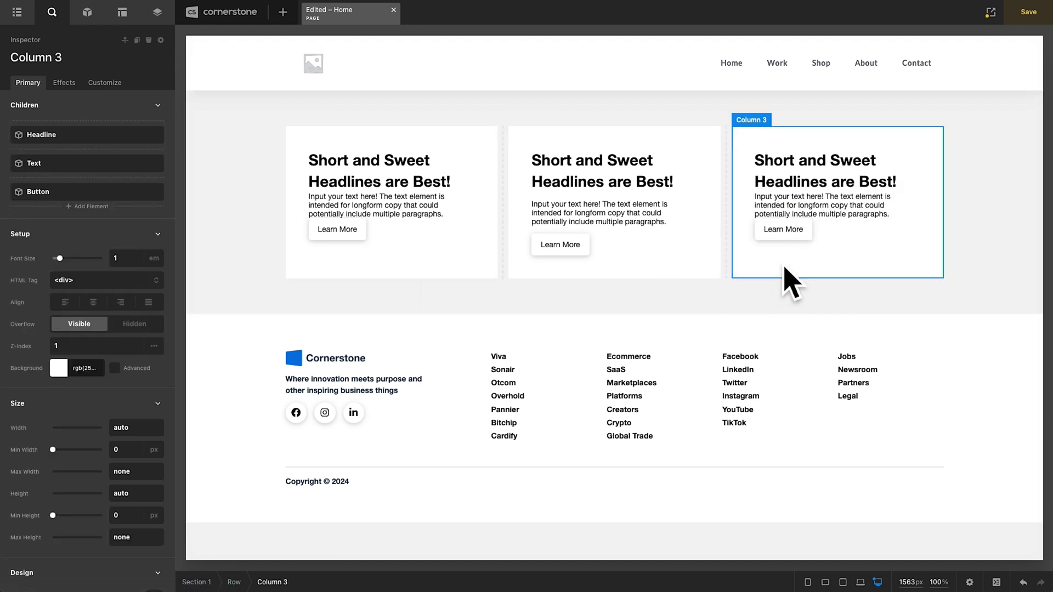
{"action": "scroll", "coordinate": [66, 393], "scroll_direction": "down", "scroll_amount": 5}
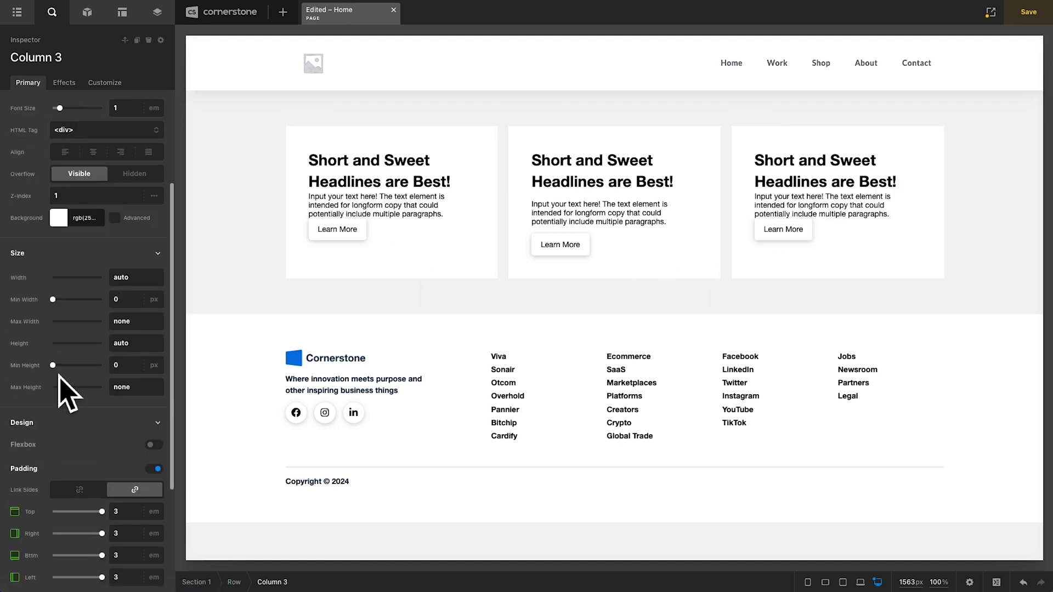
{"action": "left_click", "coordinate": [156, 311]}
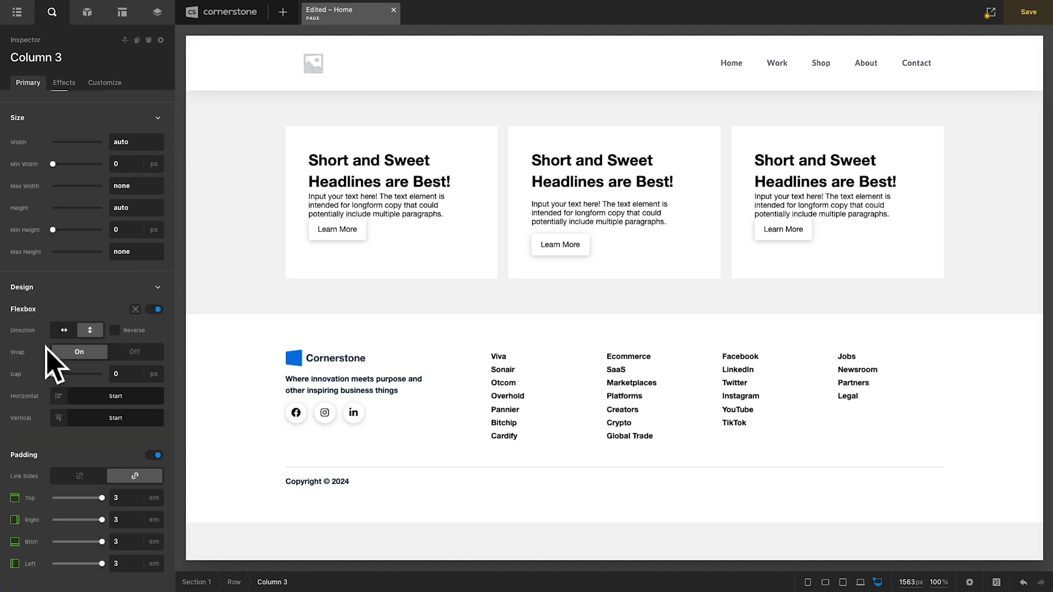
{"action": "left_click", "coordinate": [140, 377]}
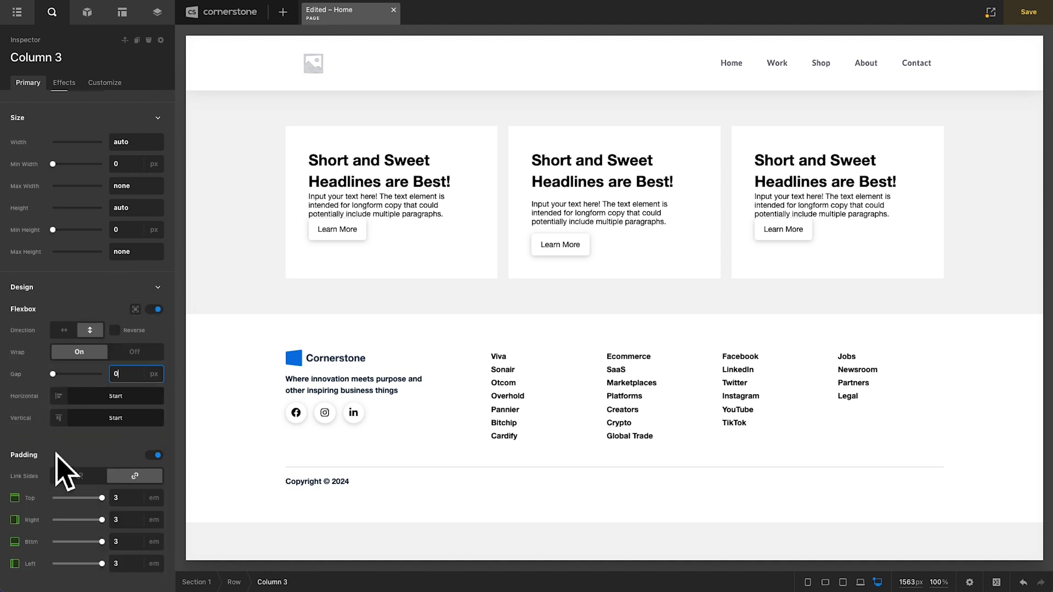
{"action": "double_click", "coordinate": [137, 375]}
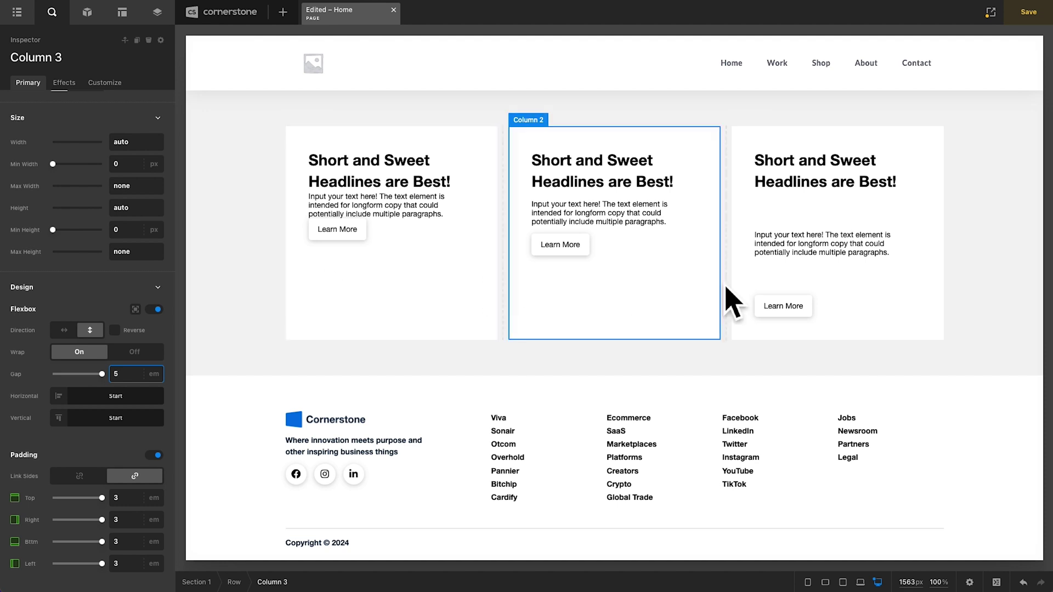
{"action": "left_click", "coordinate": [263, 265]}
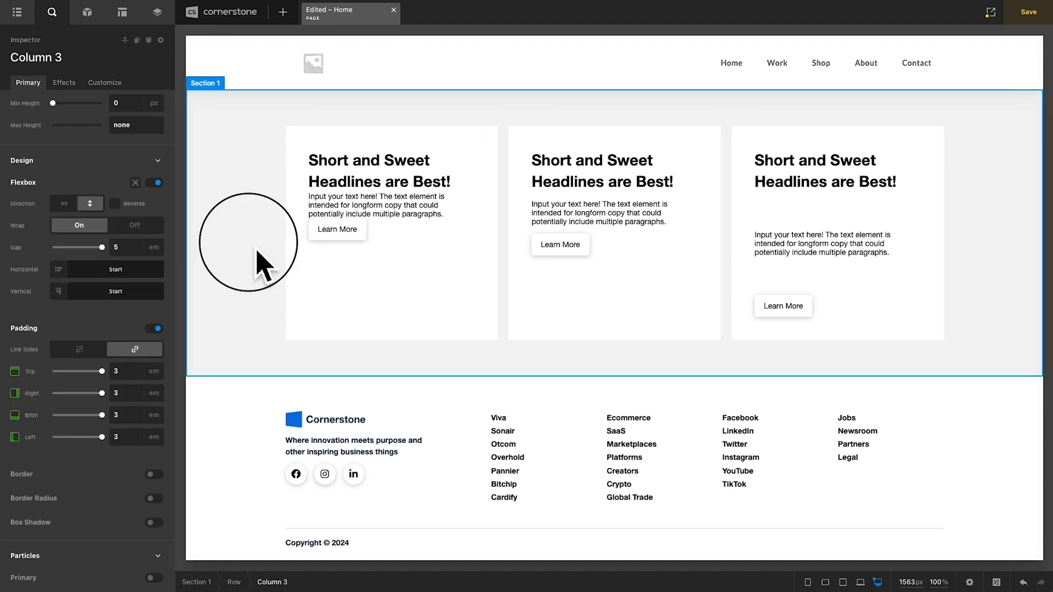
Add Section 2 below the cards and place a Div (Global Margin) inside it
{"action": "left_click", "coordinate": [17, 12]}
{"action": "left_click", "coordinate": [91, 304]}
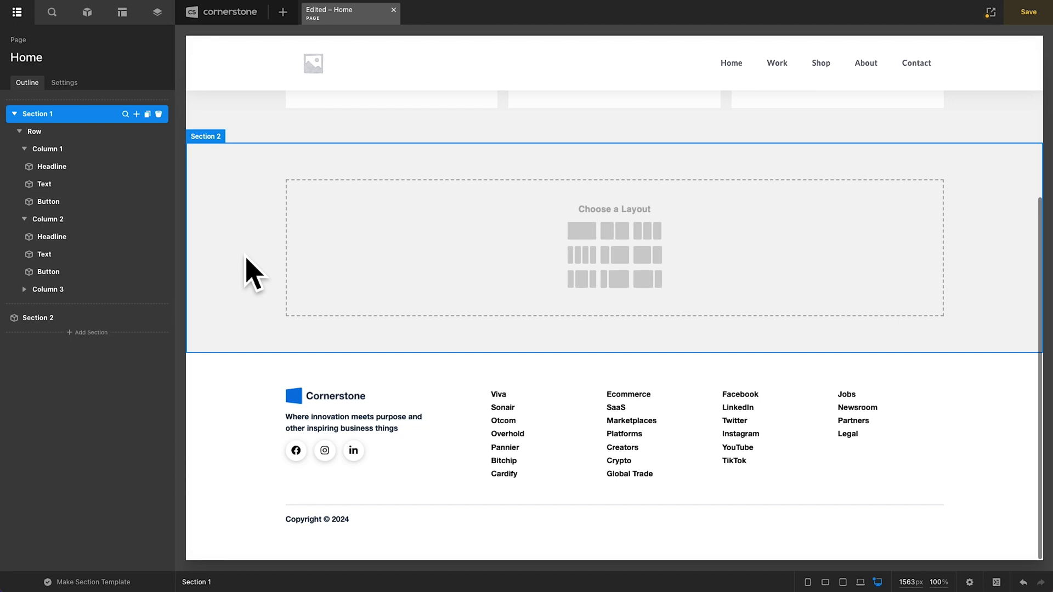
{"action": "left_click", "coordinate": [246, 271]}
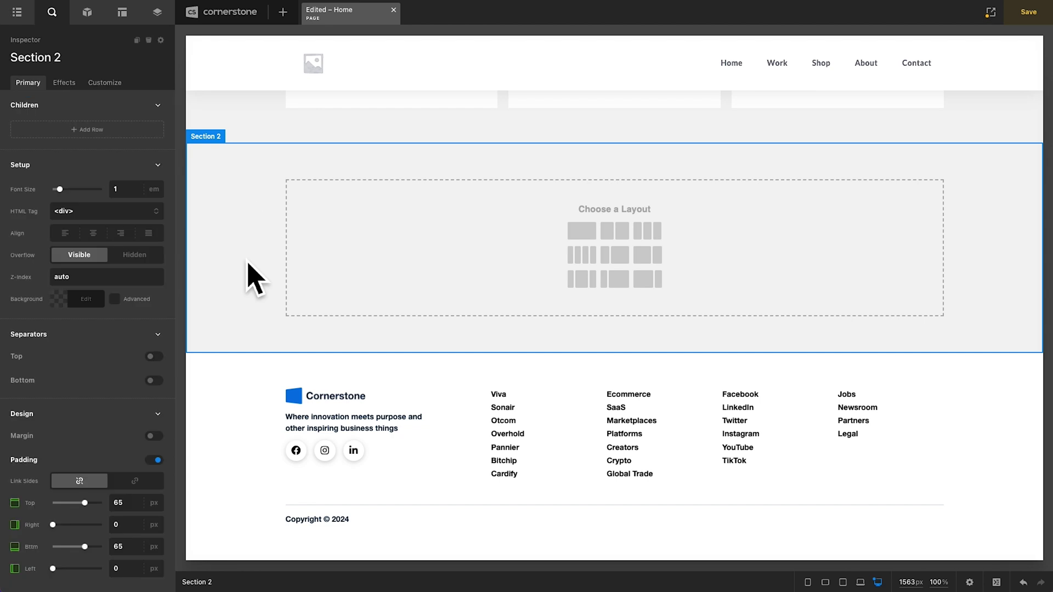
{"action": "left_click", "coordinate": [82, 132]}
{"action": "left_click", "coordinate": [166, 226]}
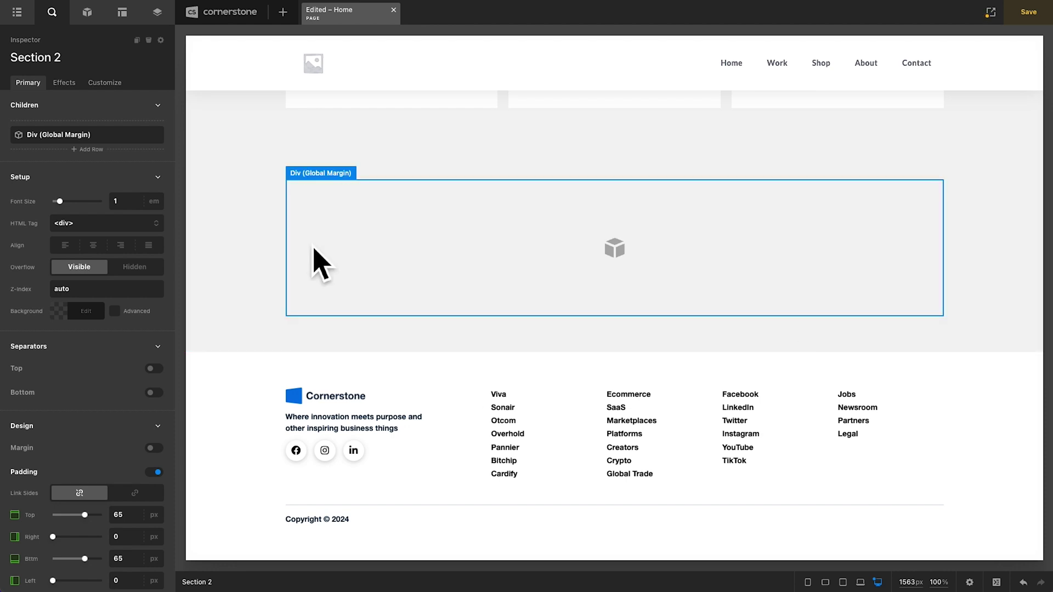
{"action": "left_click", "coordinate": [344, 251]}
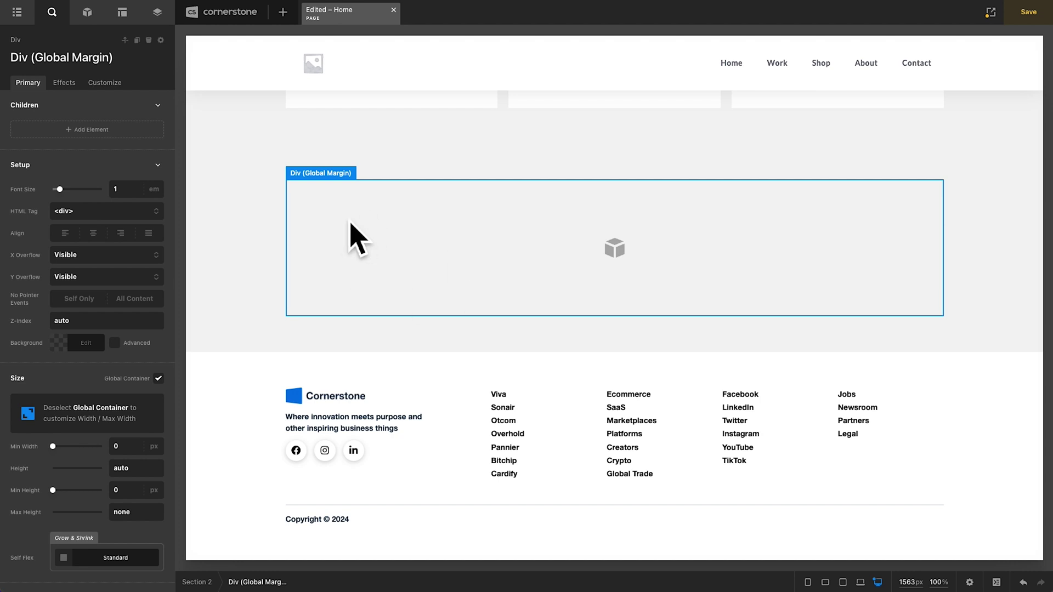
Add a Learn More button to the Global Margin div and duplicate it
{"action": "left_click", "coordinate": [86, 13]}
{"action": "type", "text": "button"}
{"action": "left_click_drag", "start_coordinate": [44, 122], "coordinate": [417, 242]}
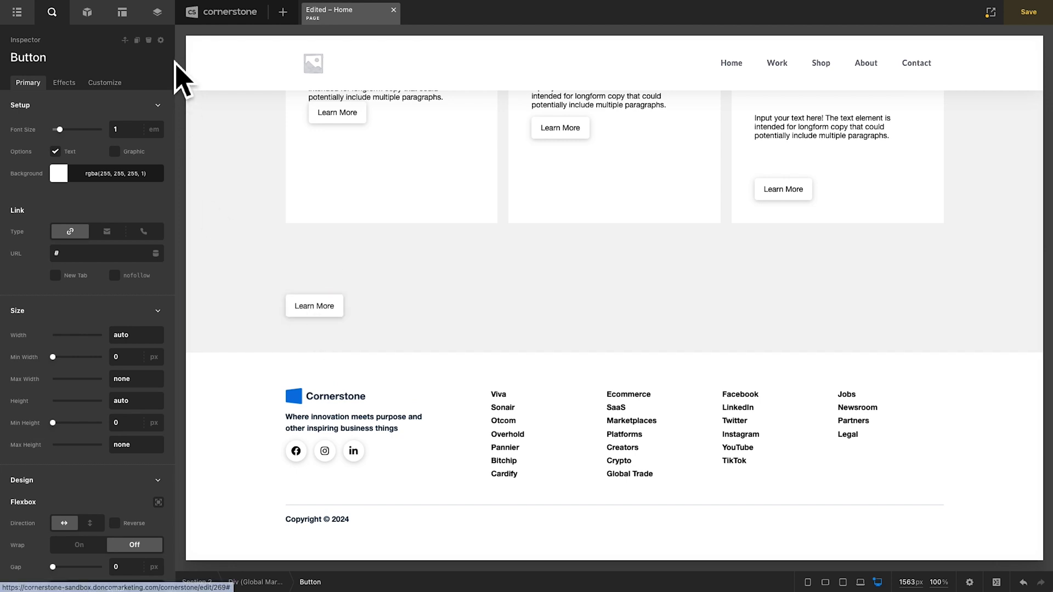
{"action": "key", "text": "ctrl+d"}
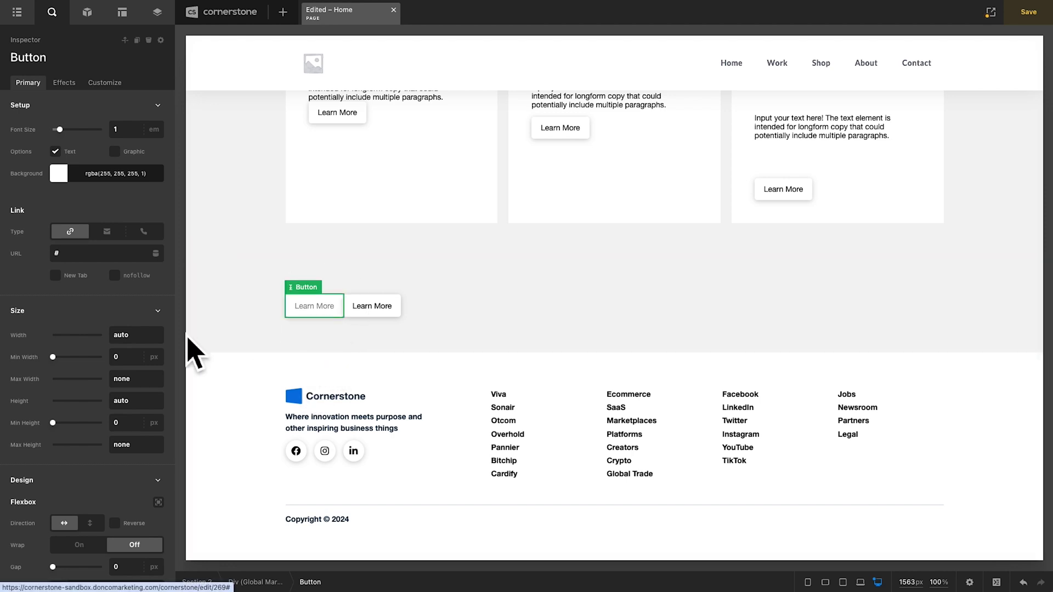
Try a right margin of 1 on the button, then switch Margin off again
{"action": "scroll", "coordinate": [120, 375], "scroll_direction": "down", "scroll_amount": 3}
{"action": "left_click", "coordinate": [154, 542]}
{"action": "scroll", "coordinate": [129, 536], "scroll_direction": "down", "scroll_amount": 3}
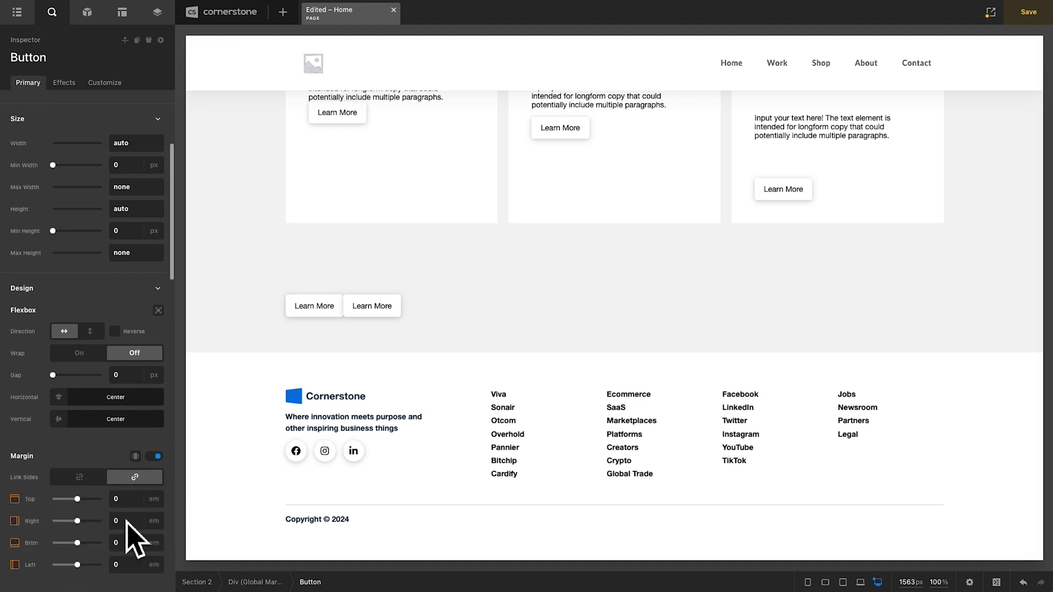
{"action": "left_click", "coordinate": [120, 506]}
{"action": "type", "text": "1"}
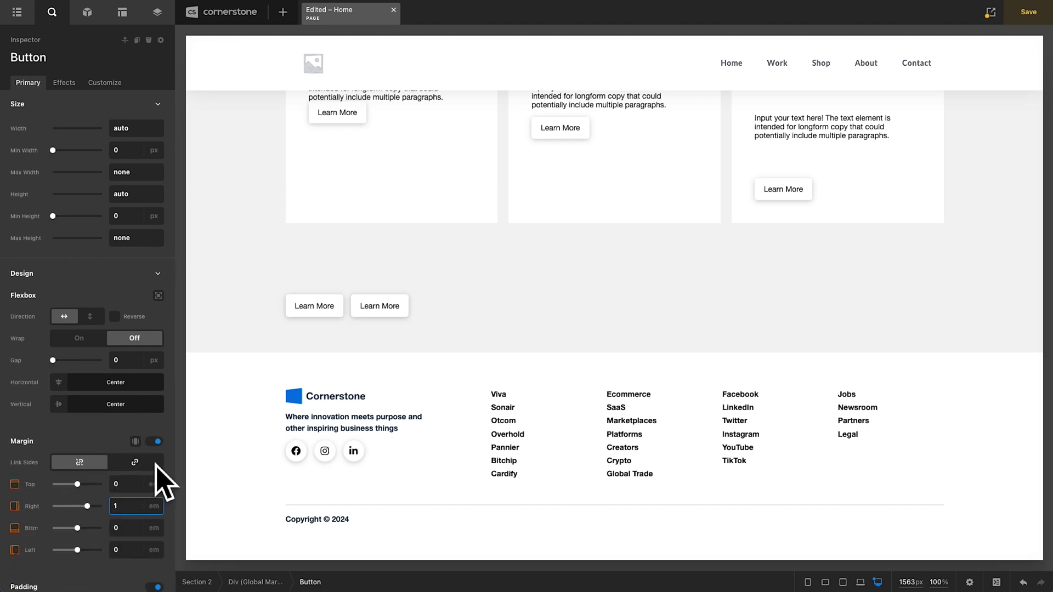
{"action": "left_click", "coordinate": [154, 441]}
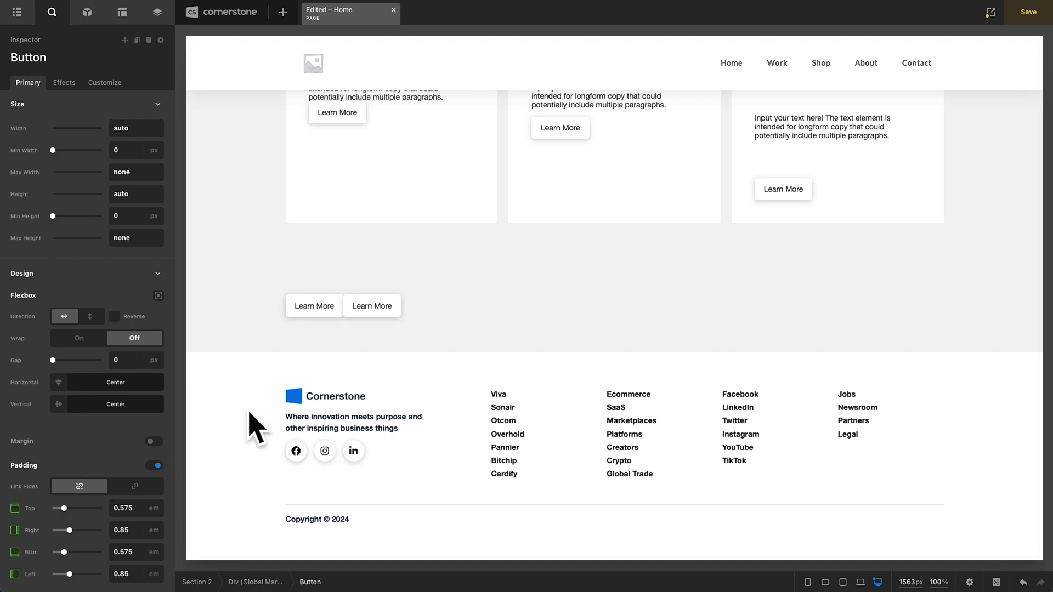
Give the Global Margin div a horizontal flexbox layout with a 1 em gap
{"action": "left_click", "coordinate": [470, 309]}
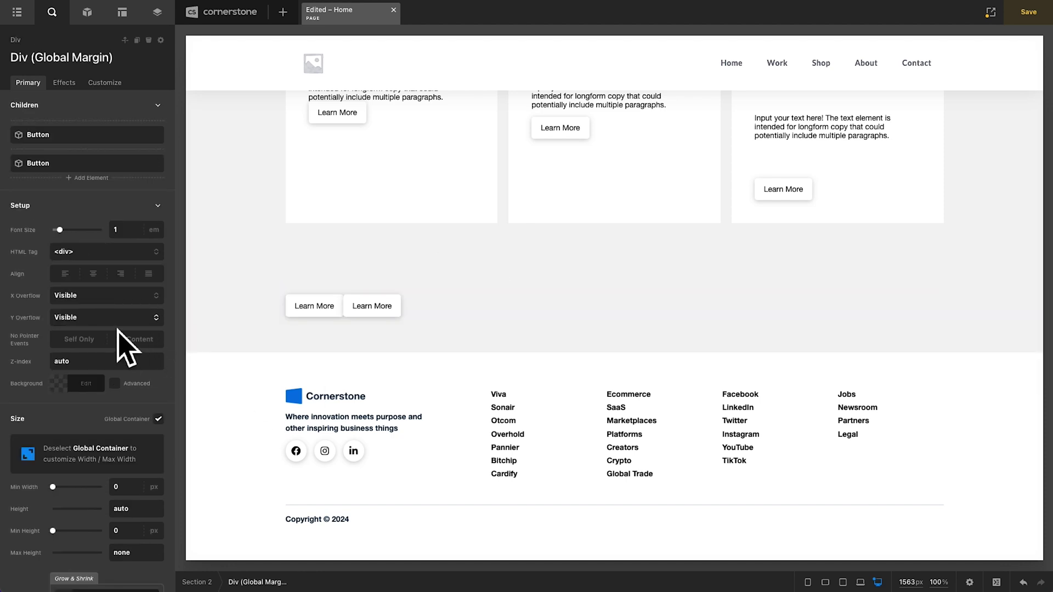
{"action": "scroll", "coordinate": [118, 348], "scroll_direction": "down", "scroll_amount": 7}
{"action": "left_click", "coordinate": [156, 409]}
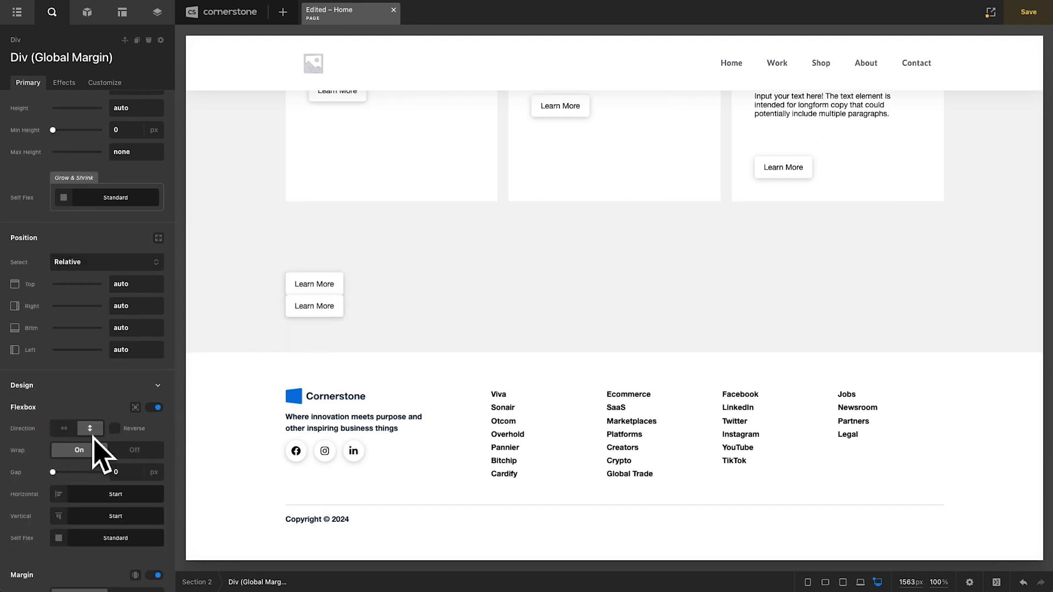
{"action": "left_click", "coordinate": [64, 428]}
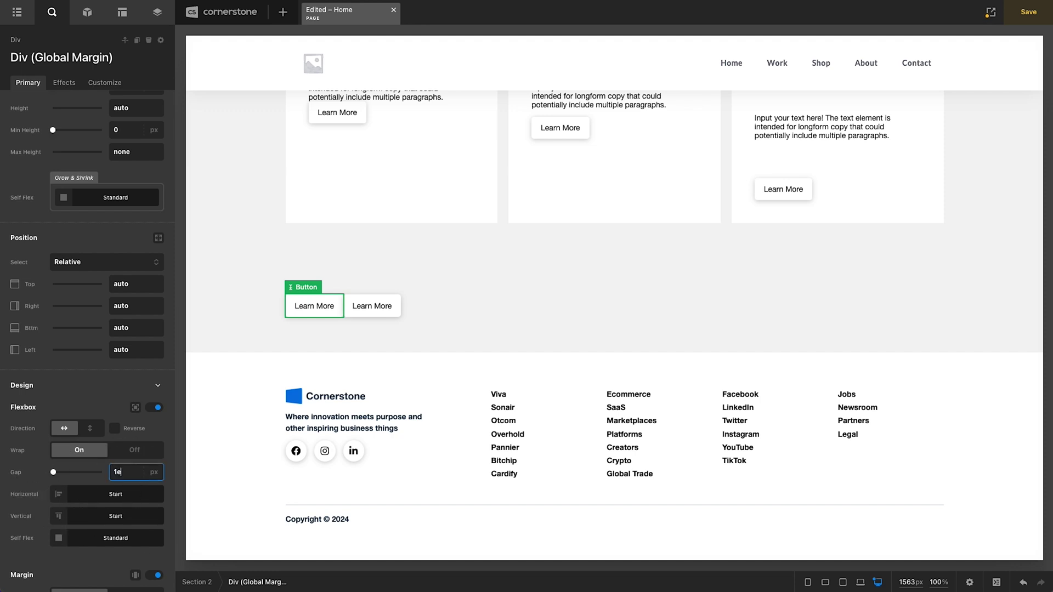
{"action": "left_click", "coordinate": [392, 309]}
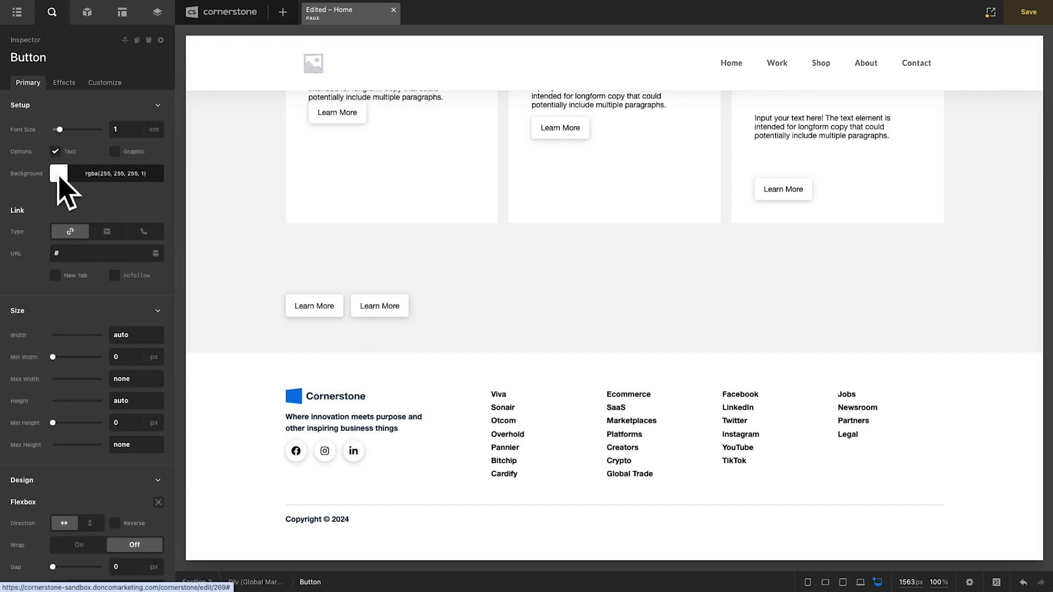
Duplicate the button to six, centre the row both ways, and set a 5 em gap
{"action": "left_click", "coordinate": [137, 40]}
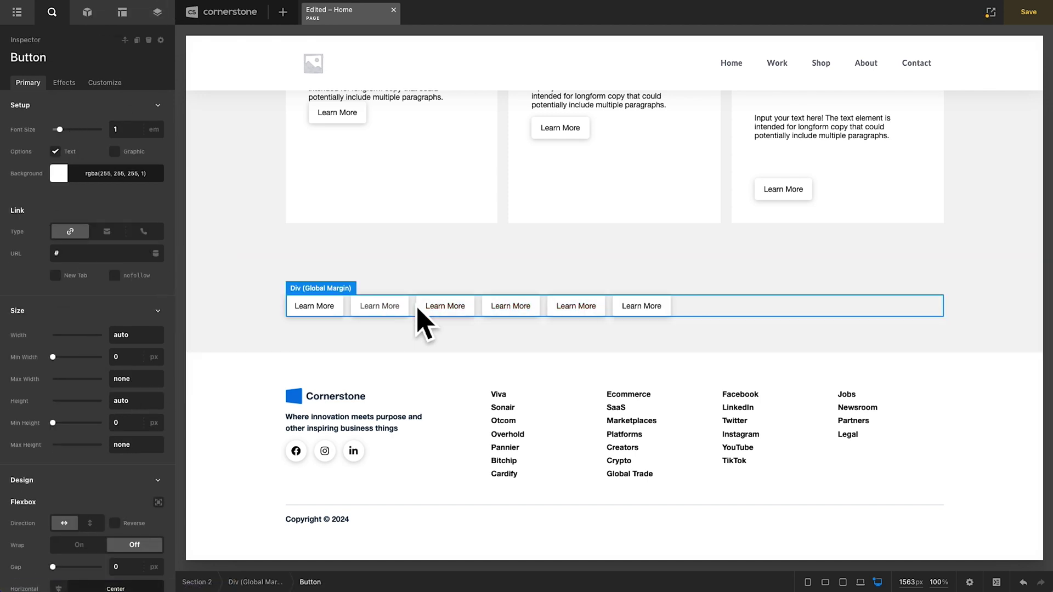
{"action": "left_click", "coordinate": [423, 321]}
{"action": "scroll", "coordinate": [127, 373], "scroll_direction": "down", "scroll_amount": 3}
{"action": "scroll", "coordinate": [128, 373], "scroll_direction": "down", "scroll_amount": 5}
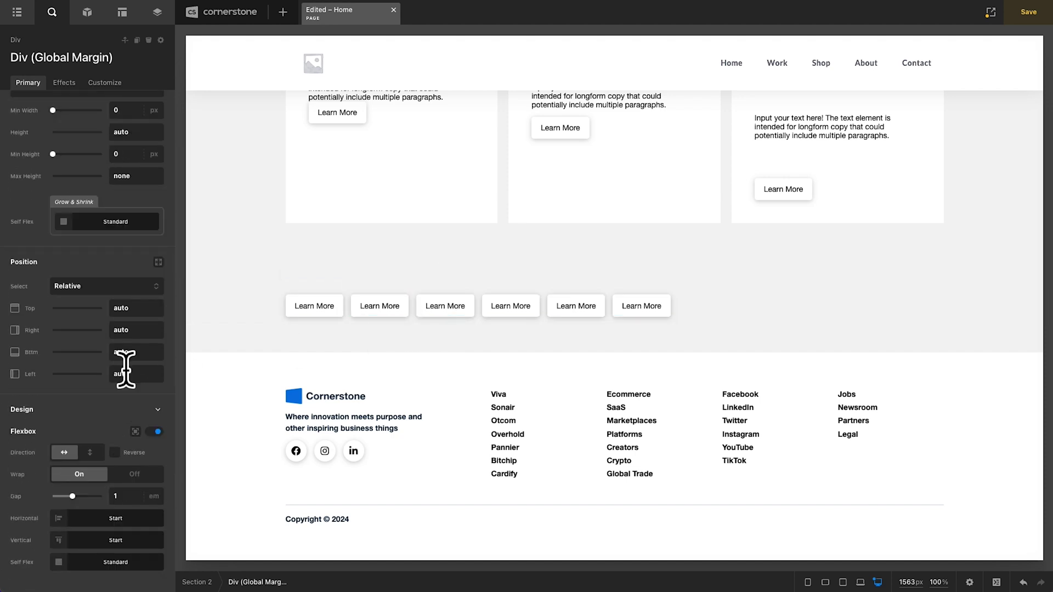
{"action": "scroll", "coordinate": [125, 370], "scroll_direction": "down", "scroll_amount": 2}
{"action": "left_click", "coordinate": [136, 302]}
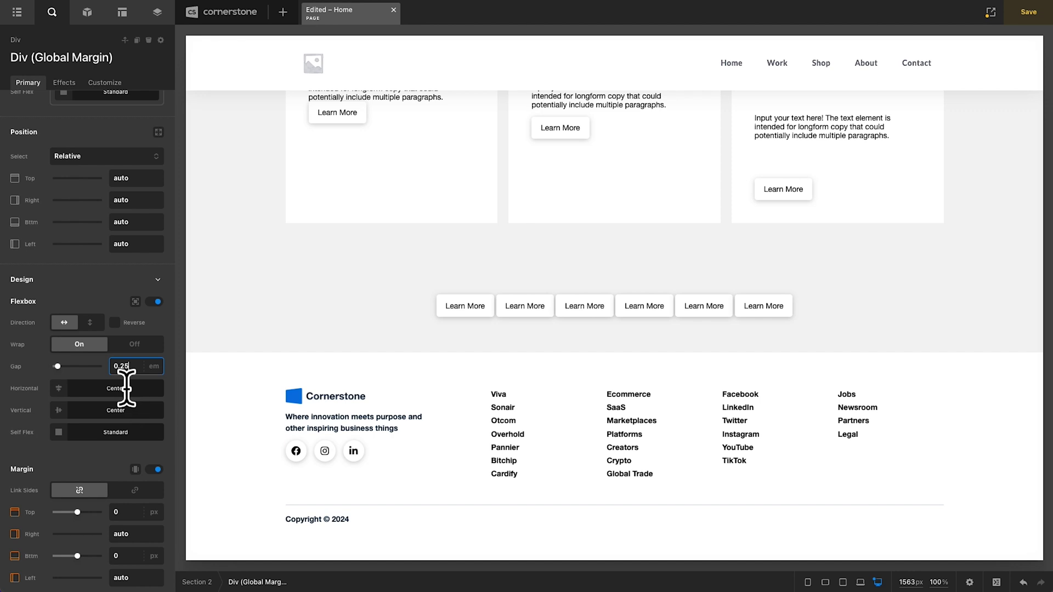
{"action": "key", "text": "super+a"}
{"action": "type", "text": "5"}
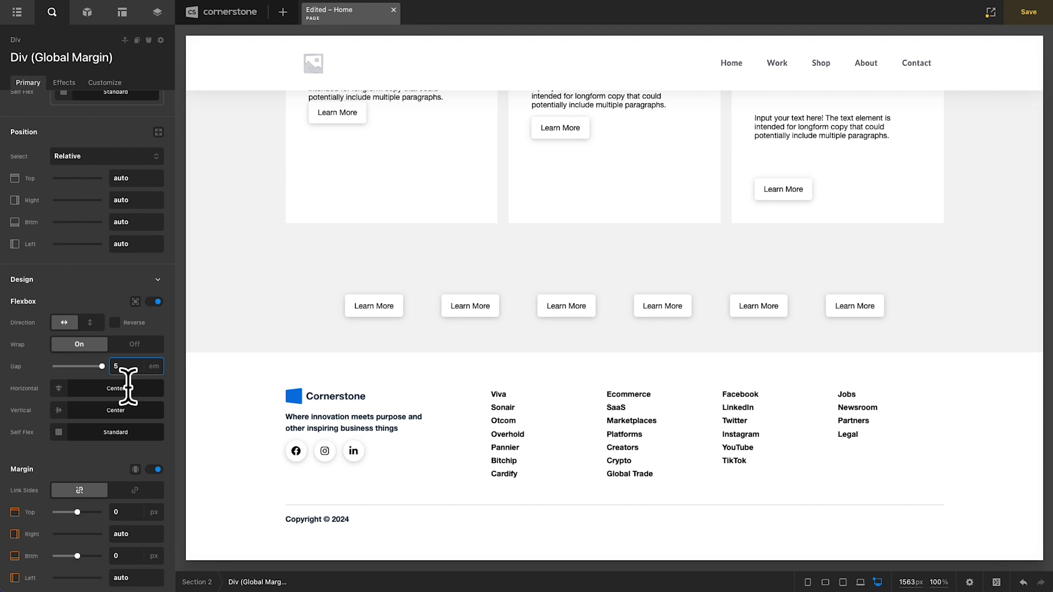
Search 'v flex' and place a V Flex container in Column 1
{"action": "left_click", "coordinate": [273, 333]}
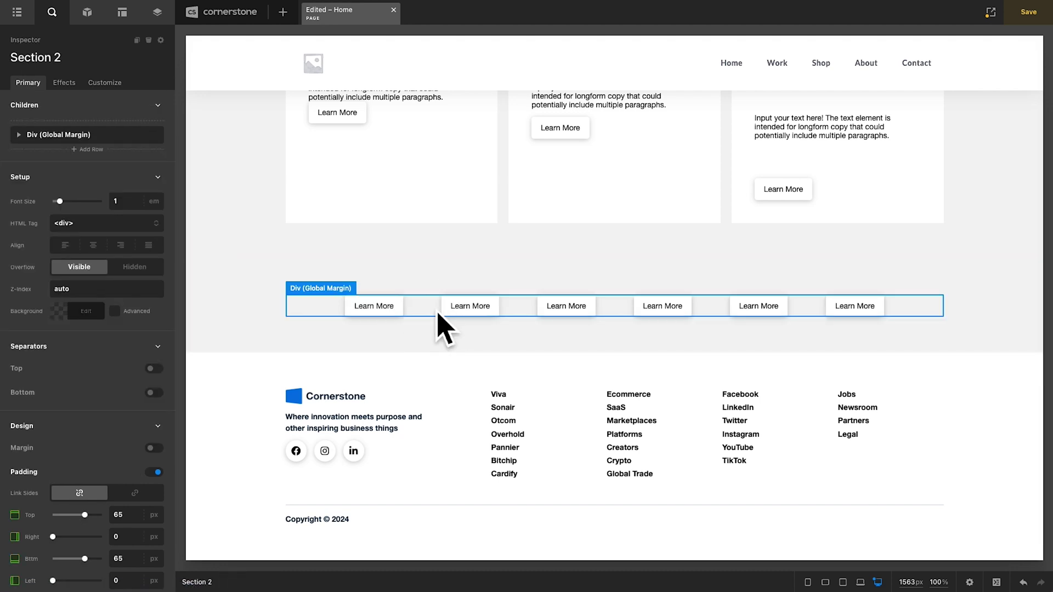
{"action": "key", "text": "super+e"}
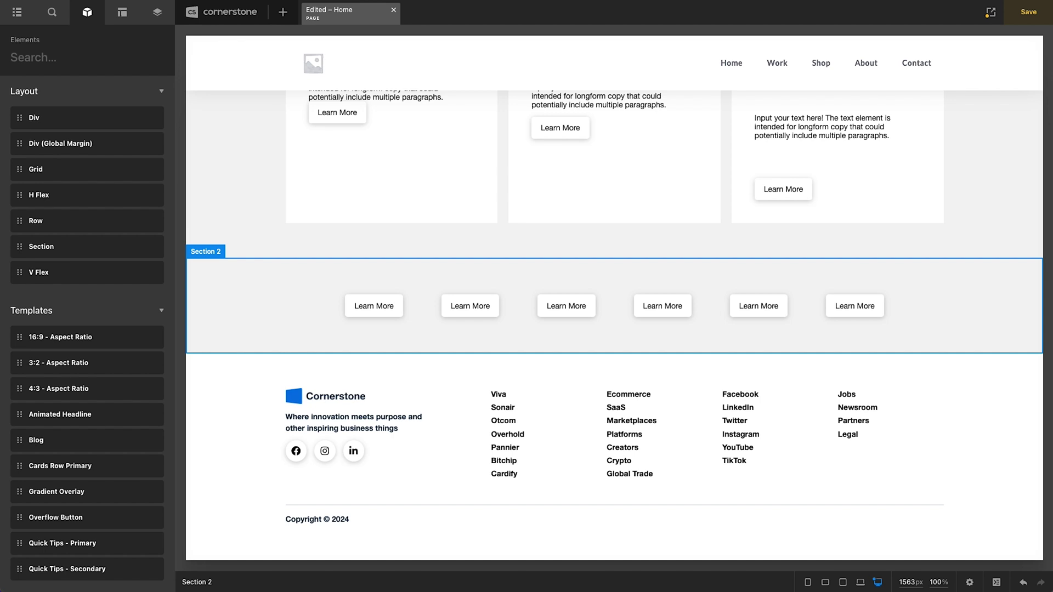
{"action": "type", "text": "v flex"}
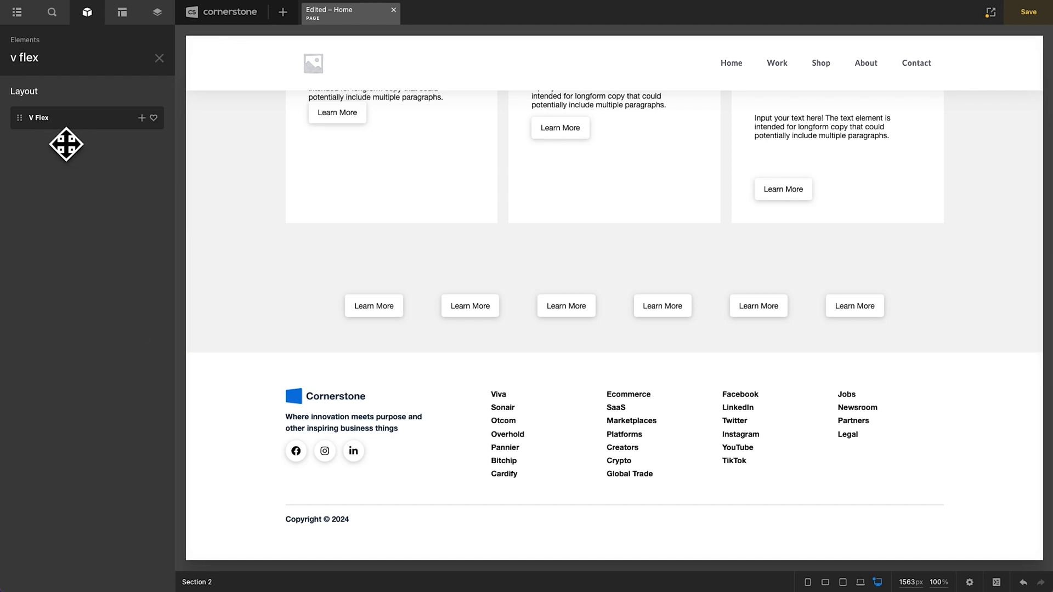
{"action": "left_click_drag", "start_coordinate": [67, 144], "coordinate": [346, 167]}
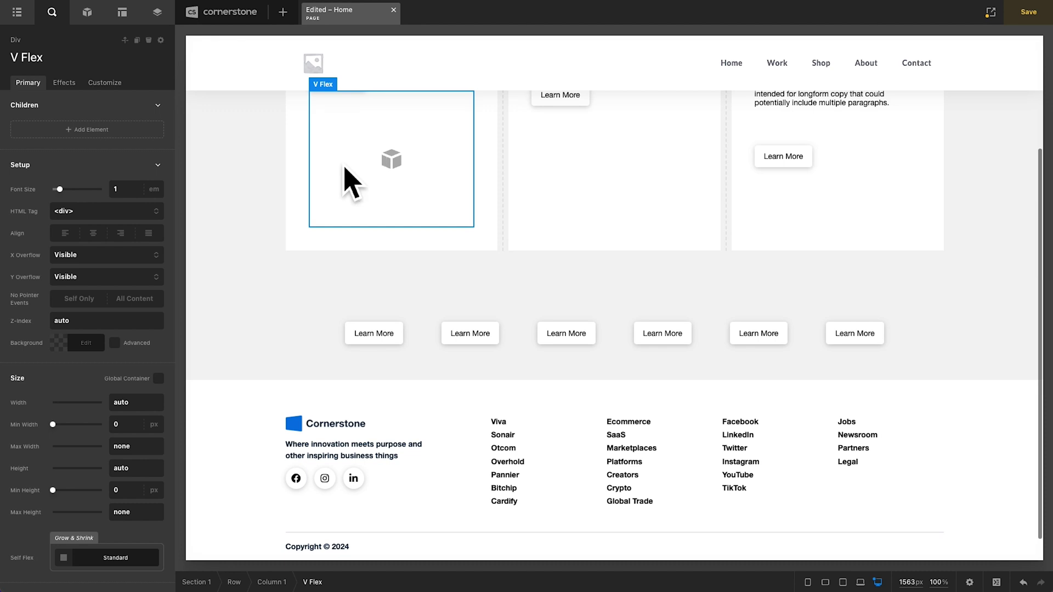
Search 'H flex' and place an H Flex container in Column 2
{"action": "left_click", "coordinate": [88, 12]}
{"action": "type", "text": "H"}
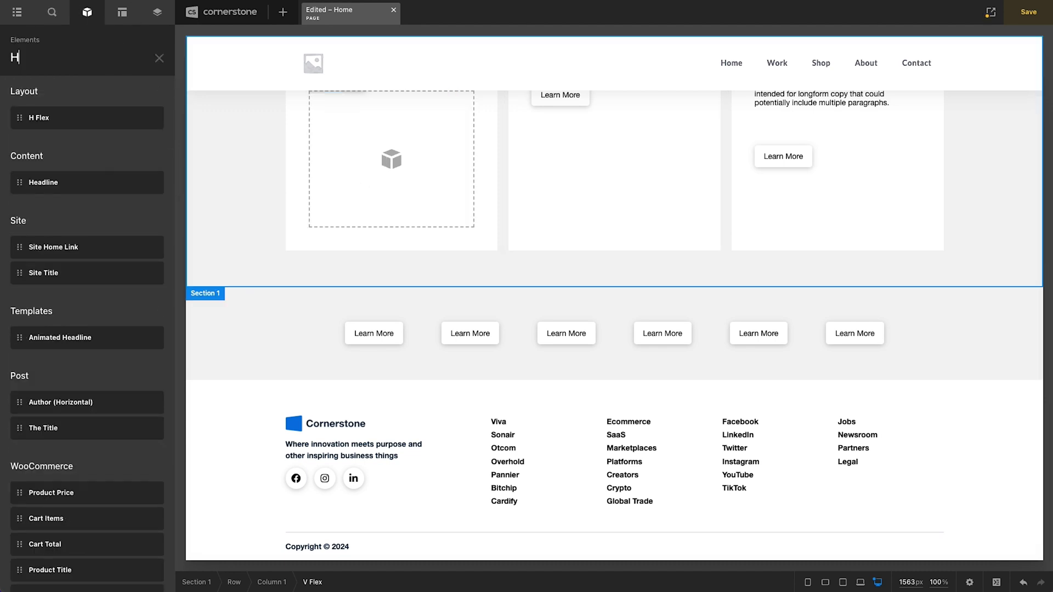
{"action": "type", "text": " flex"}
{"action": "left_click_drag", "start_coordinate": [66, 126], "coordinate": [603, 181]}
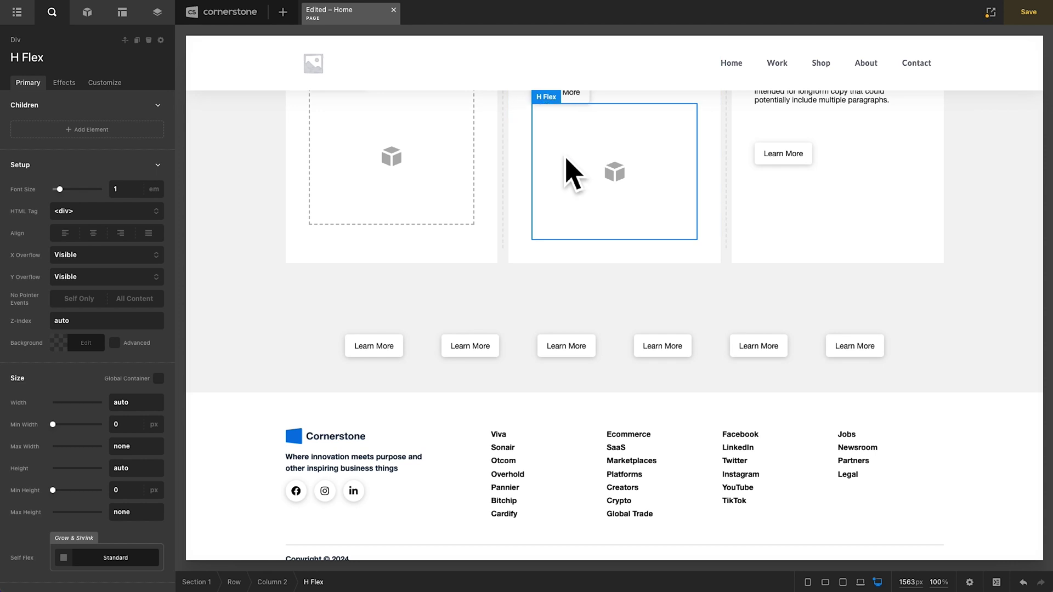